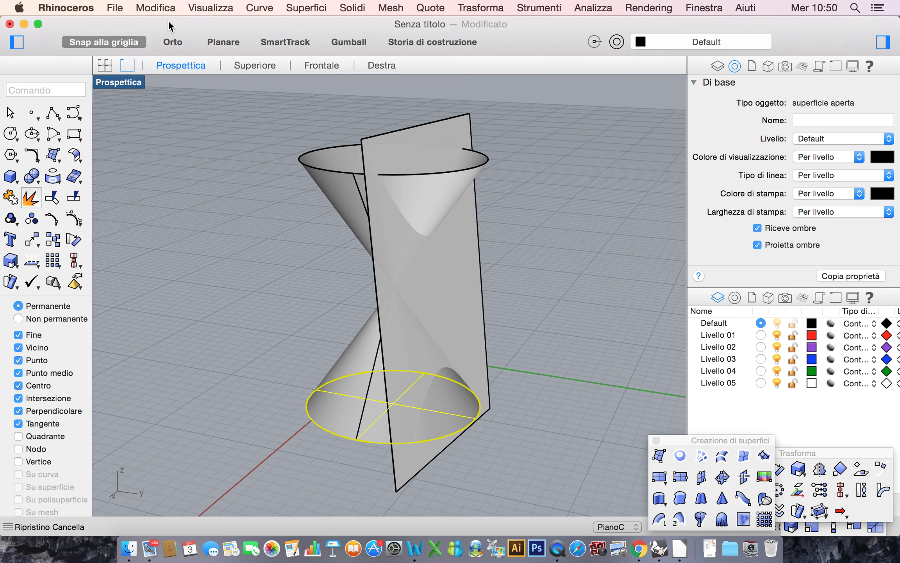
# Redo the deletion of the lower cone's base surface and the intersection of the double cone with the vertical plane
pyautogui.click(168, 37)
pyautogui.moveTo(329, 132); pyautogui.dragTo(405, 157, button='right')
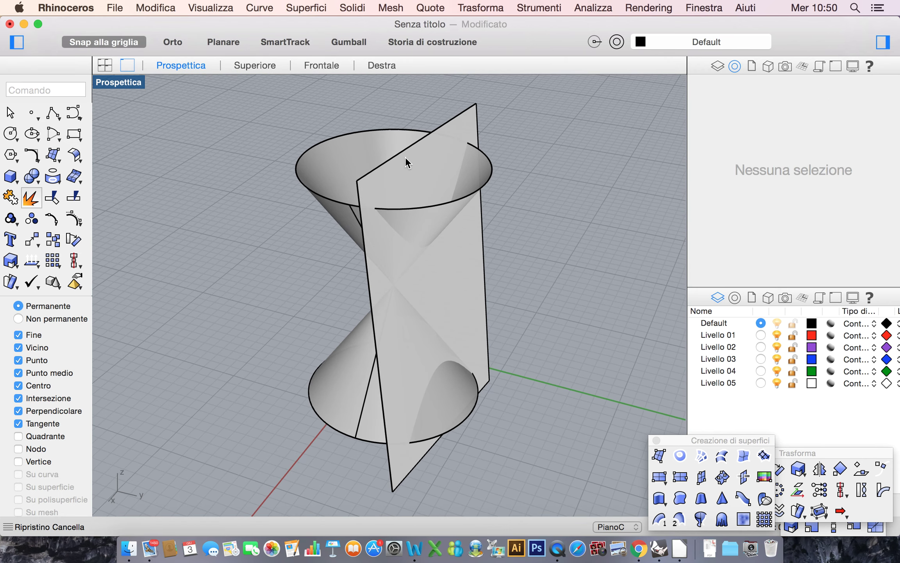
pyautogui.click(164, 8)
pyautogui.click(165, 38)
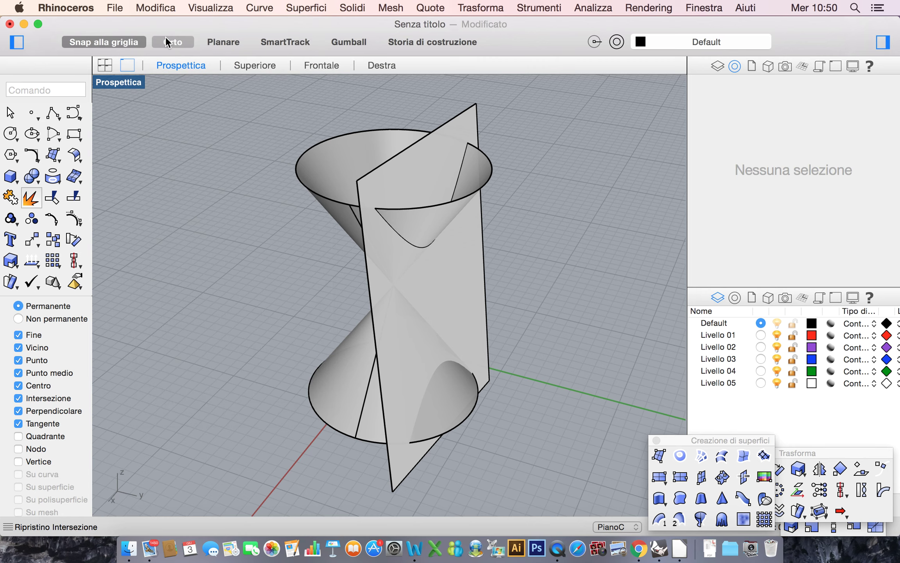
pyautogui.moveTo(482, 315); pyautogui.dragTo(251, 195, button='right')
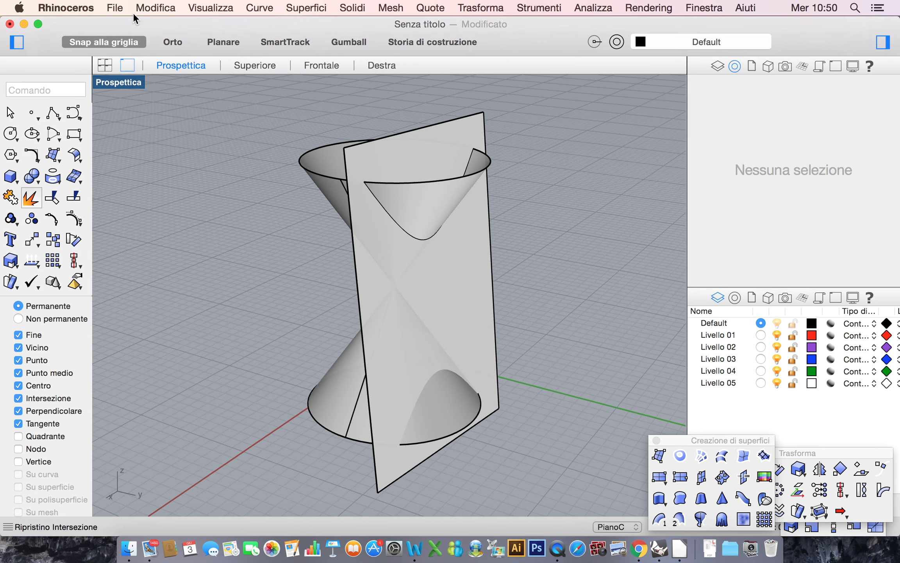
pyautogui.click(156, 8)
pyautogui.click(176, 36)
pyautogui.moveTo(472, 240); pyautogui.dragTo(527, 307, button='right')
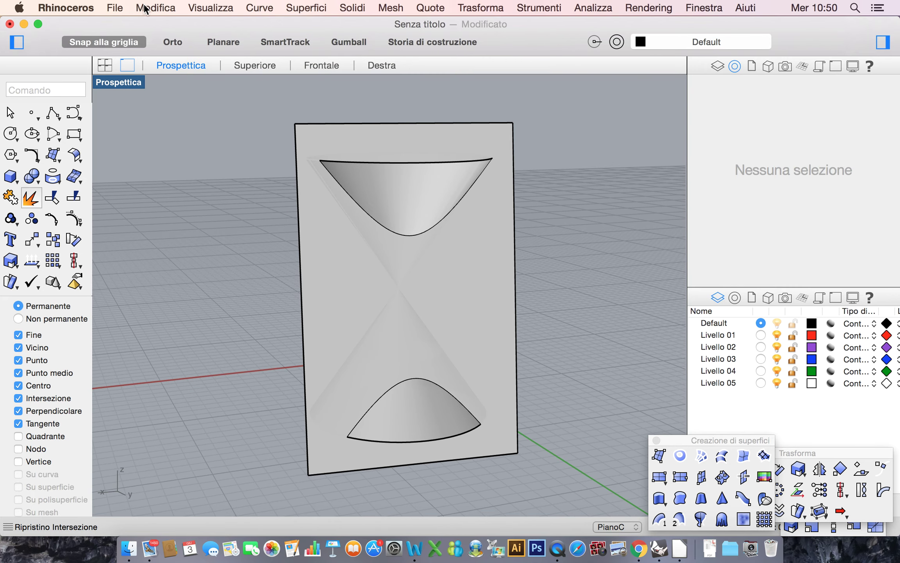
# Redo the creation of the point and its pull onto the vertical section plane
pyautogui.click(146, 7)
pyautogui.click(181, 39)
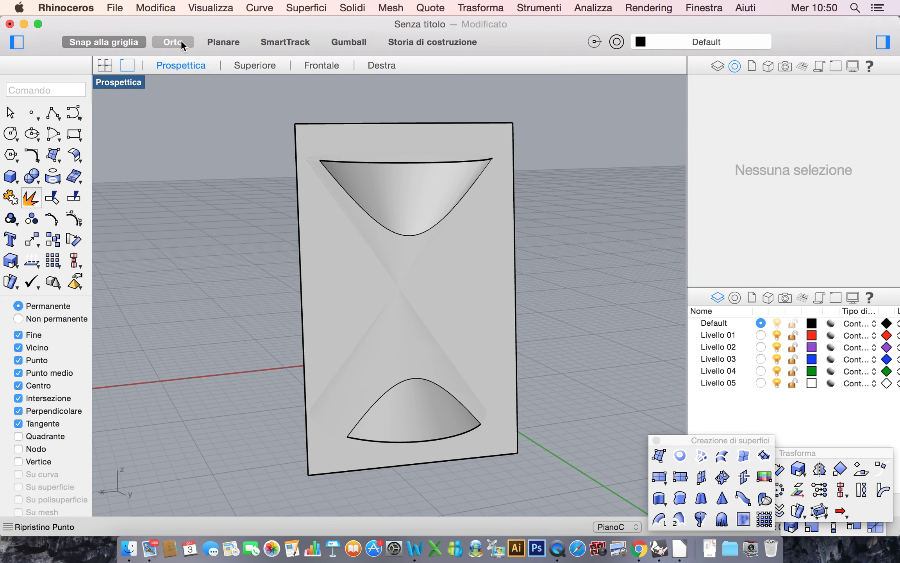
pyautogui.click(156, 8)
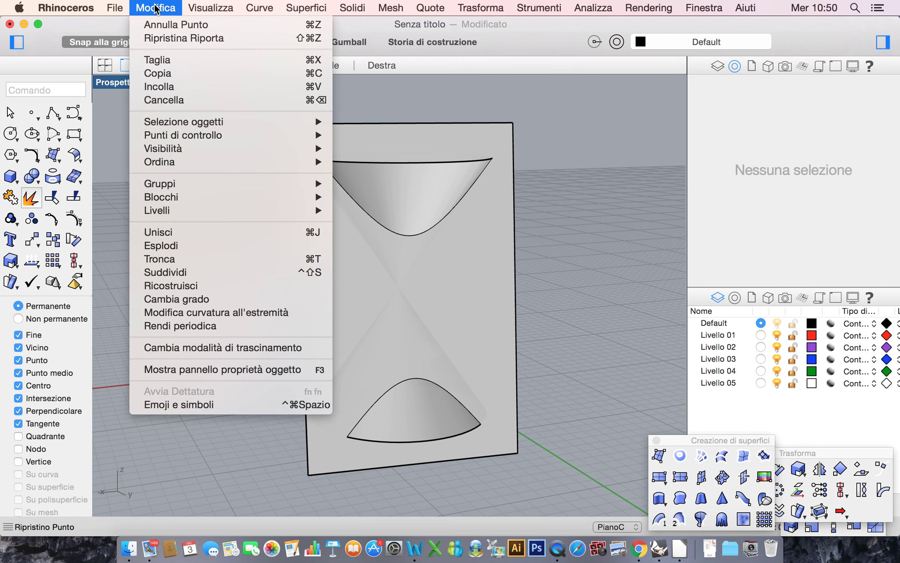
pyautogui.click(184, 38)
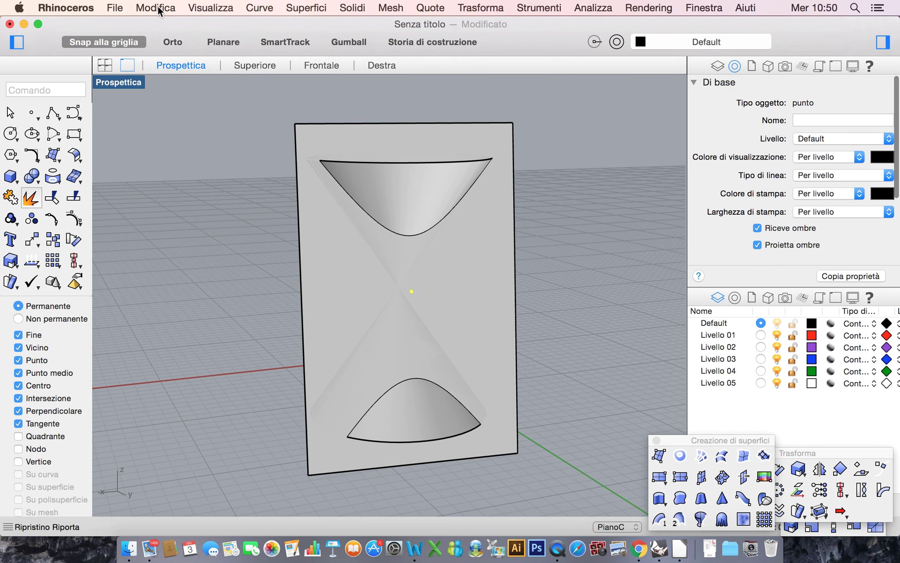
# Redo the vertical line through the pulled point, including the point's deletion and the trim to the span between the two hyperbola branches
pyautogui.click(158, 5)
pyautogui.click(171, 38)
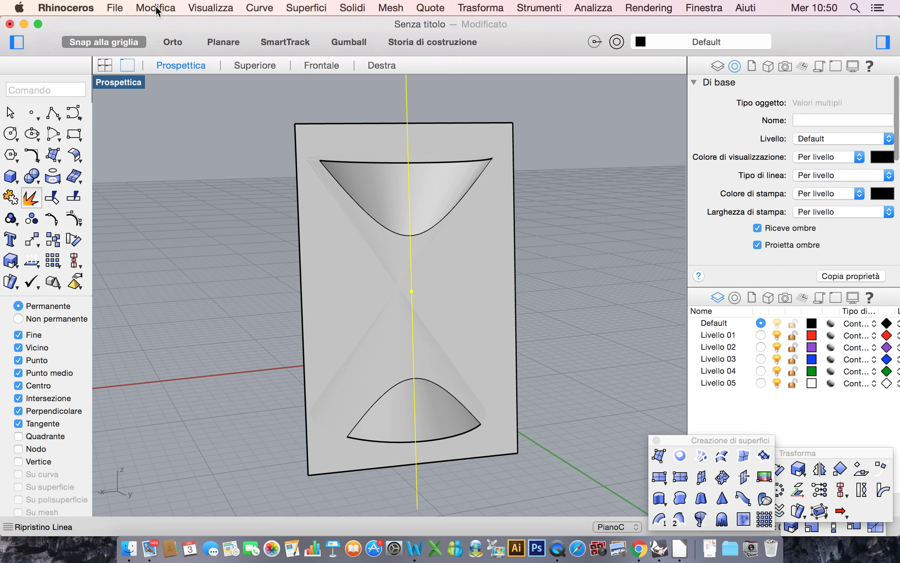
pyautogui.click(155, 5)
pyautogui.click(167, 38)
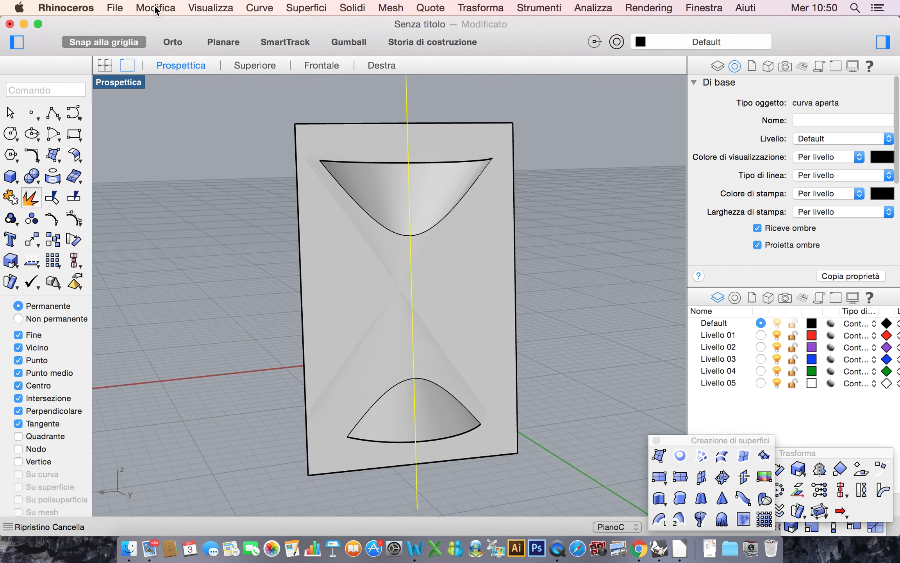
pyautogui.click(155, 7)
pyautogui.click(173, 37)
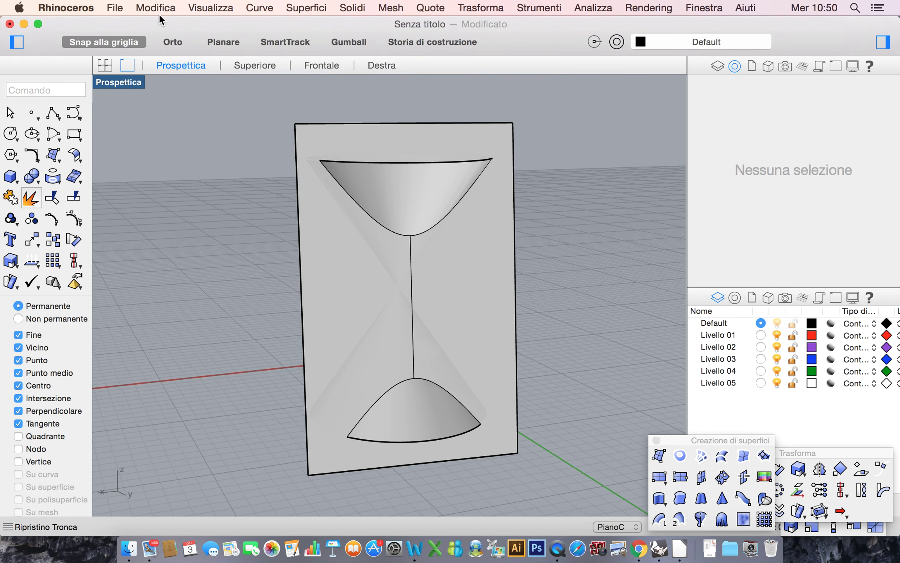
# Redo the point placements, including those at the midpoint and the ends of the vertical segment between the hyperbola branches
pyautogui.click(155, 6)
pyautogui.click(174, 38)
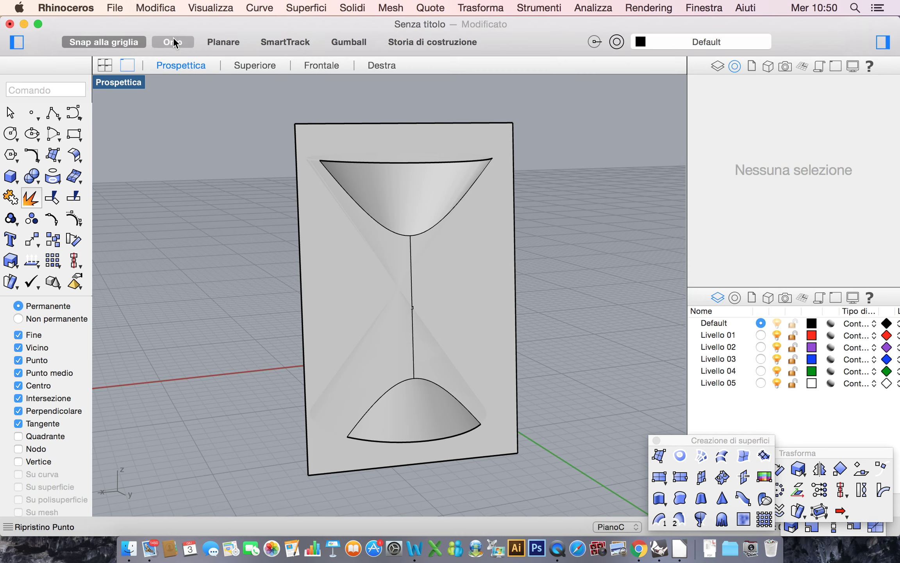
pyautogui.scroll(-5, 276, 253)
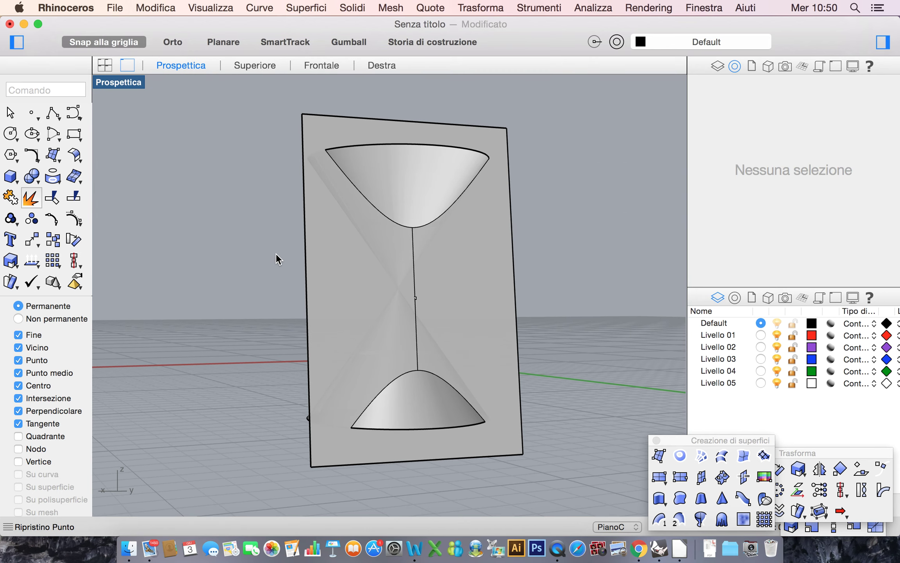
pyautogui.click(157, 9)
pyautogui.click(167, 38)
pyautogui.scroll(5, 315, 338)
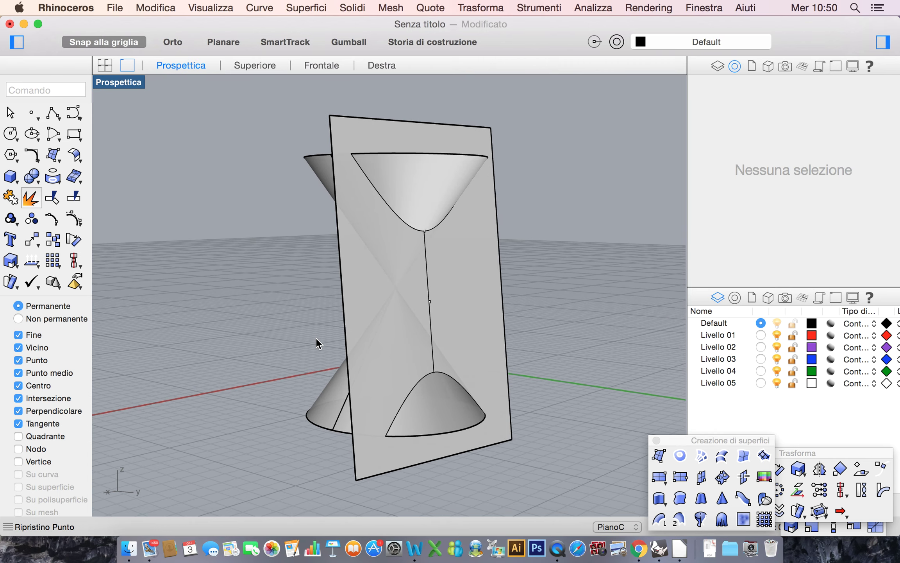
pyautogui.click(144, 8)
pyautogui.click(167, 38)
pyautogui.click(160, 9)
pyautogui.click(168, 39)
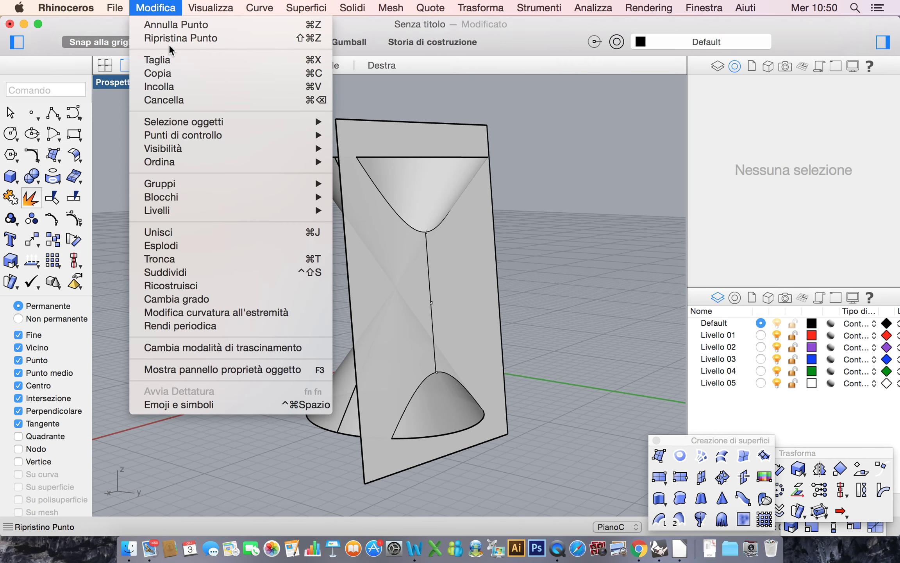
# Redo the polyline and the straight line through the centre of the lower cone's base
pyautogui.click(147, 9)
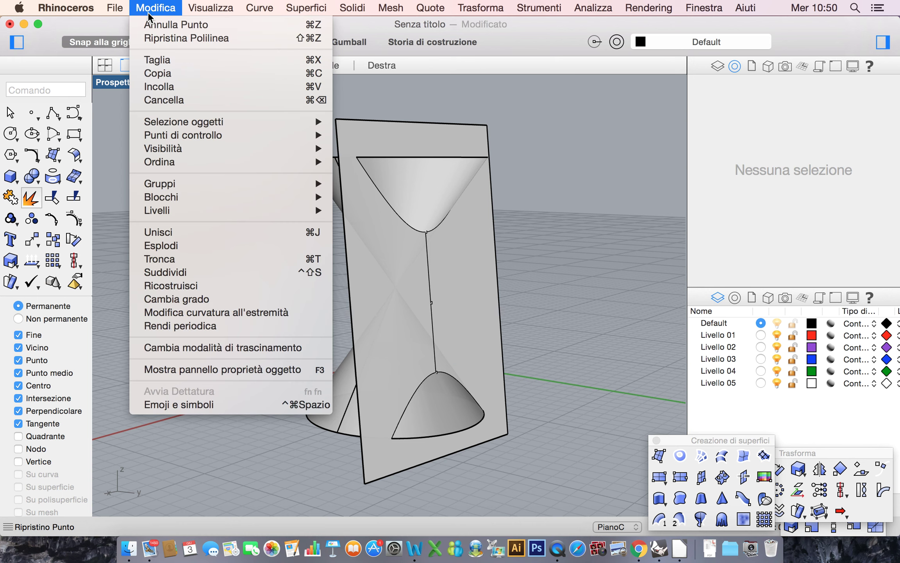
pyautogui.click(162, 38)
pyautogui.moveTo(320, 231); pyautogui.dragTo(300, 191, button='right')
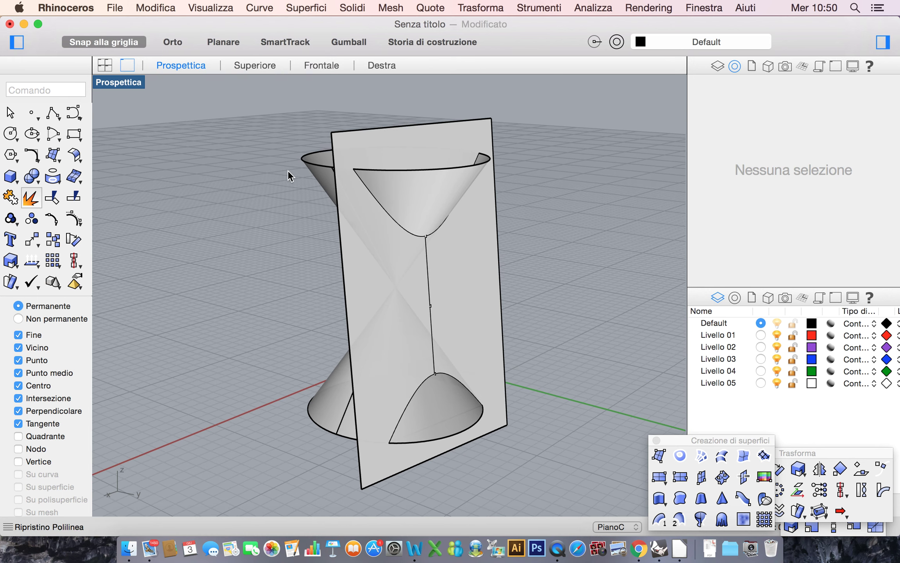
pyautogui.click(155, 8)
pyautogui.click(164, 36)
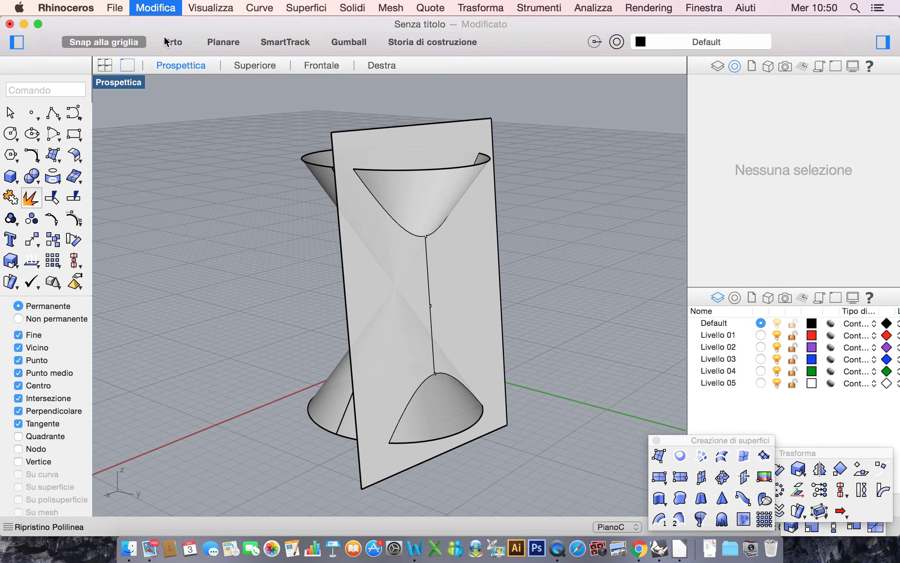
pyautogui.moveTo(243, 183); pyautogui.dragTo(244, 184, button='right')
pyautogui.scroll(-5, 244, 184)
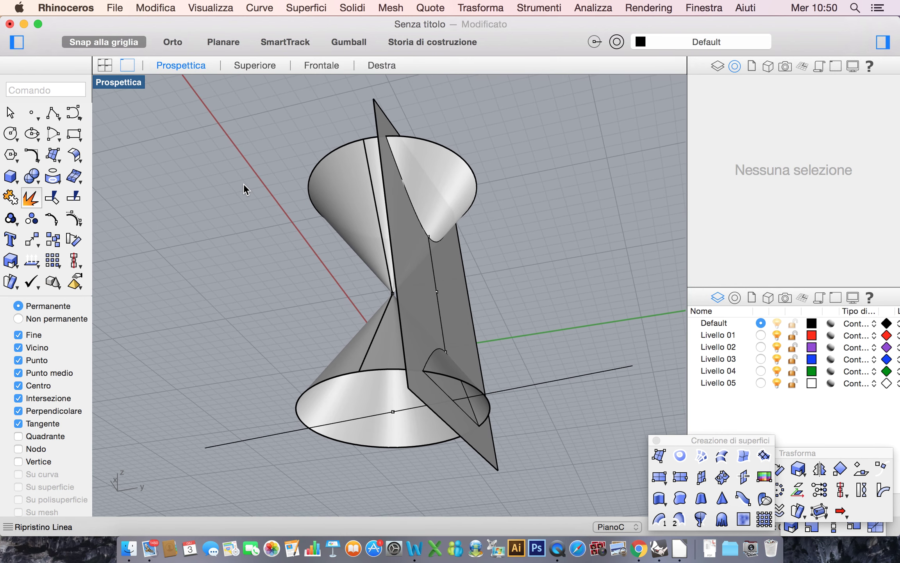
# Redo the extrusion of the base line into a second vertical plane and that plane's one-directional scaling
pyautogui.click(148, 8)
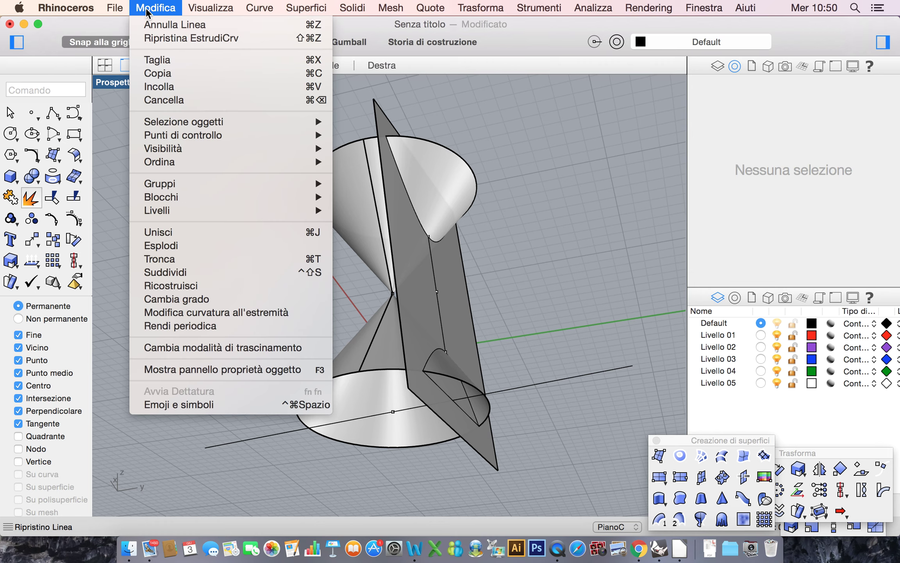
pyautogui.click(163, 37)
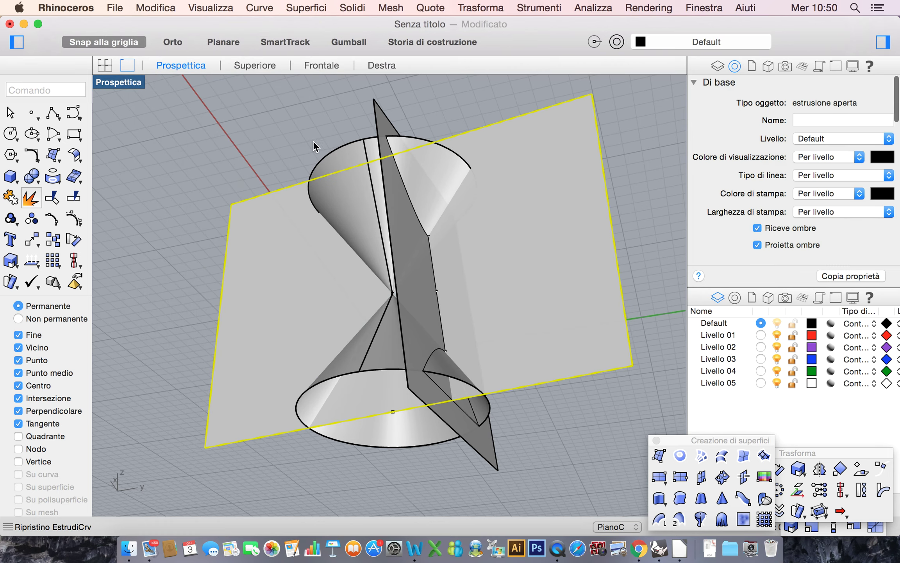
pyautogui.scroll(10, 357, 160)
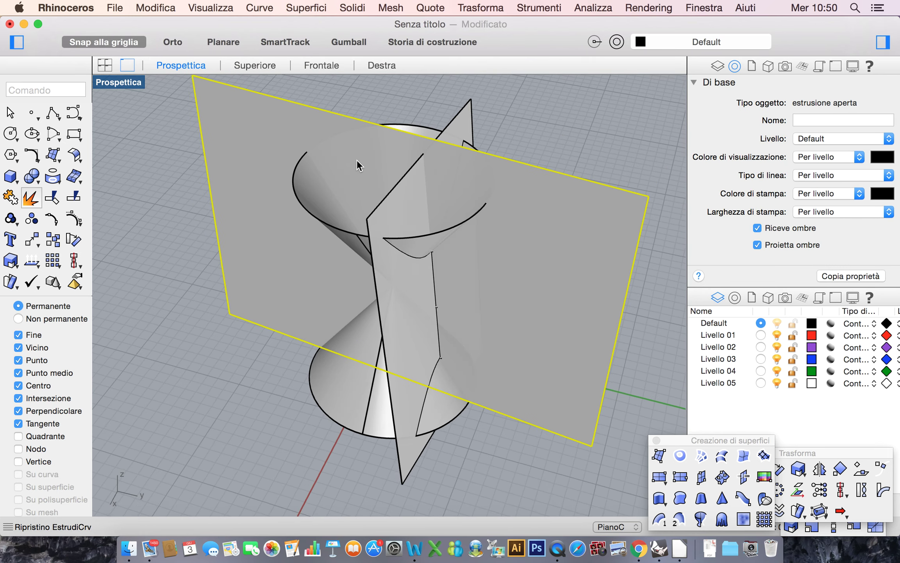
pyautogui.hscroll(-5, 357, 160)
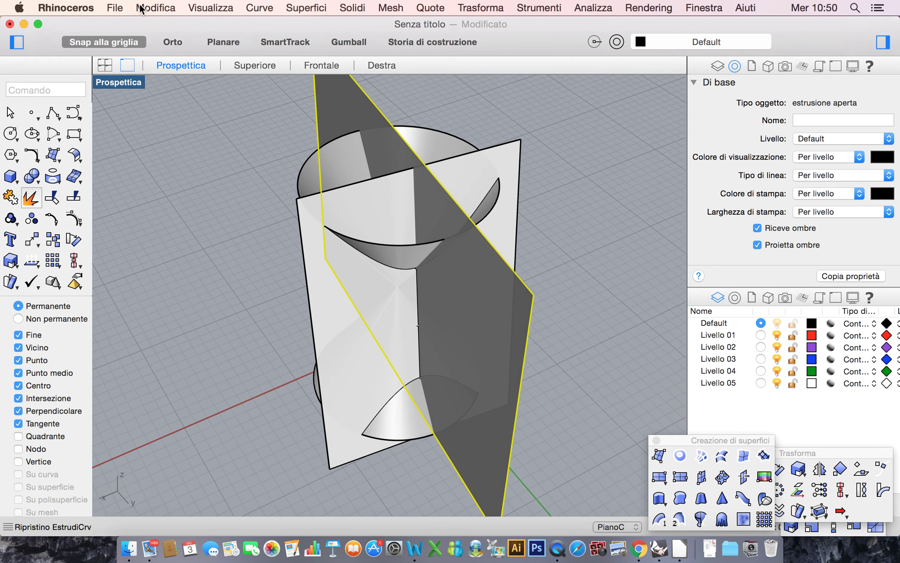
pyautogui.click(145, 8)
pyautogui.click(169, 40)
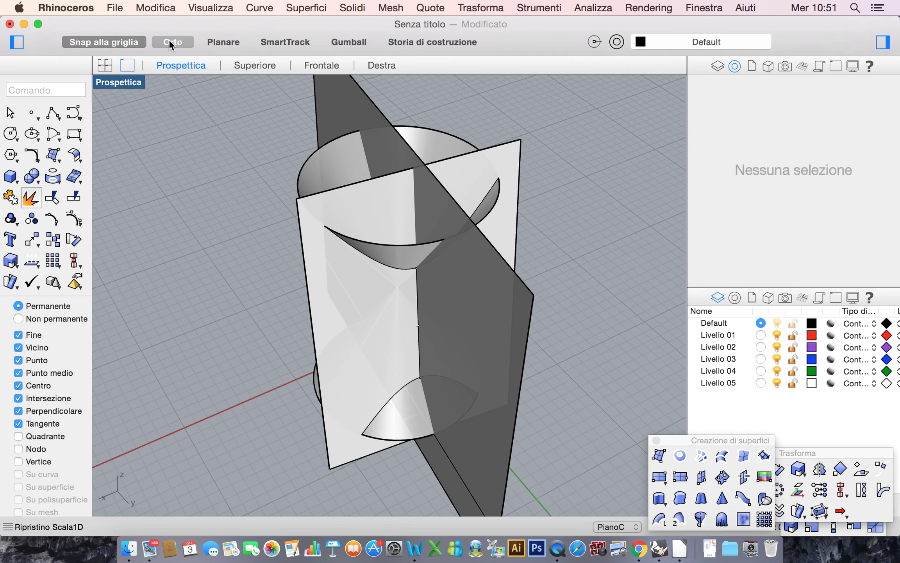
# Redo the intersection of the second vertical plane with the cones and the first section plane
pyautogui.click(158, 8)
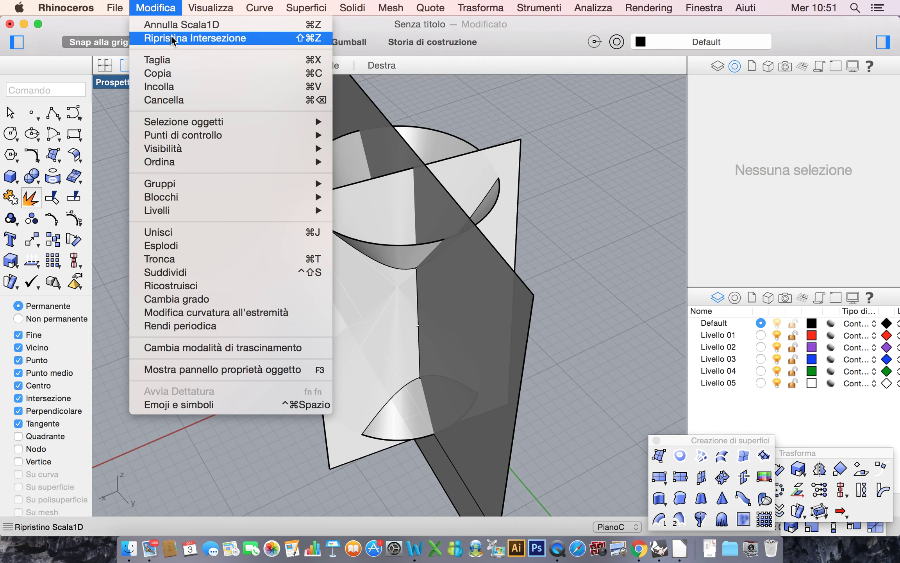
pyautogui.click(171, 35)
pyautogui.hscroll(-5, 300, 283)
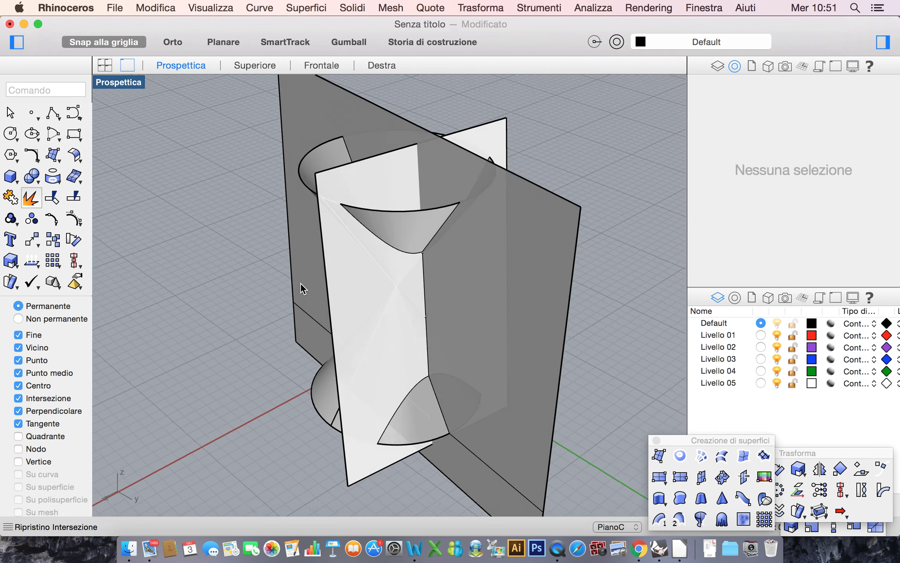
pyautogui.hscroll(-10, 300, 283)
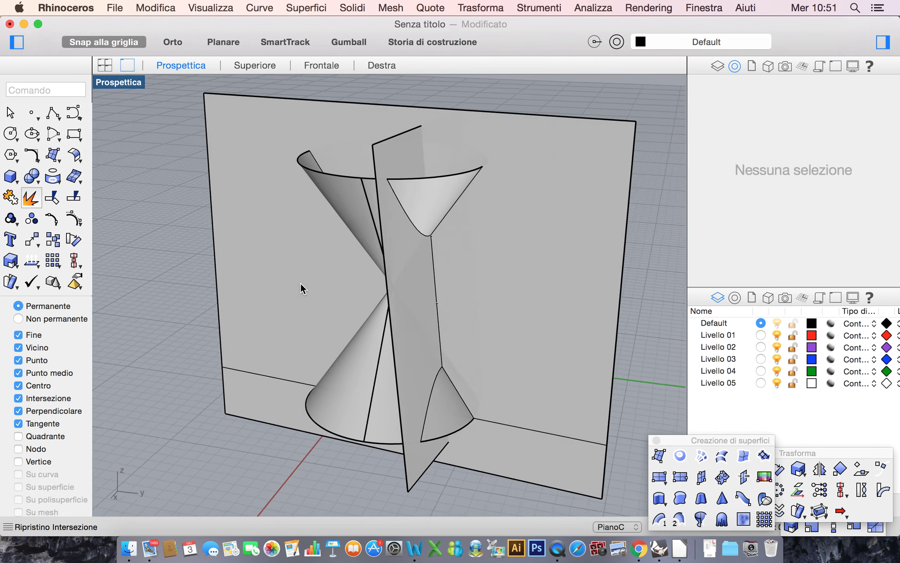
pyautogui.hscroll(-10, 317, 287)
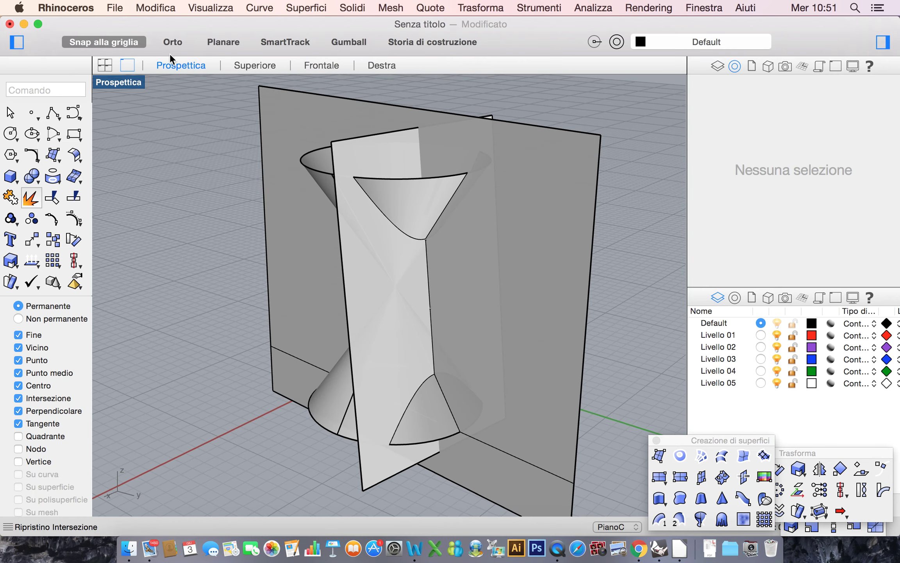
# Redo the three-point orientation that lays the section lines flat on the construction plane beside the cones
pyautogui.click(156, 7)
pyautogui.click(170, 34)
pyautogui.scroll(-7, 239, 195)
pyautogui.scroll(5, 239, 195)
pyautogui.hscroll(-2, 239, 195)
pyautogui.hscroll(-3, 619, 363)
pyautogui.hscroll(5, 265, 223)
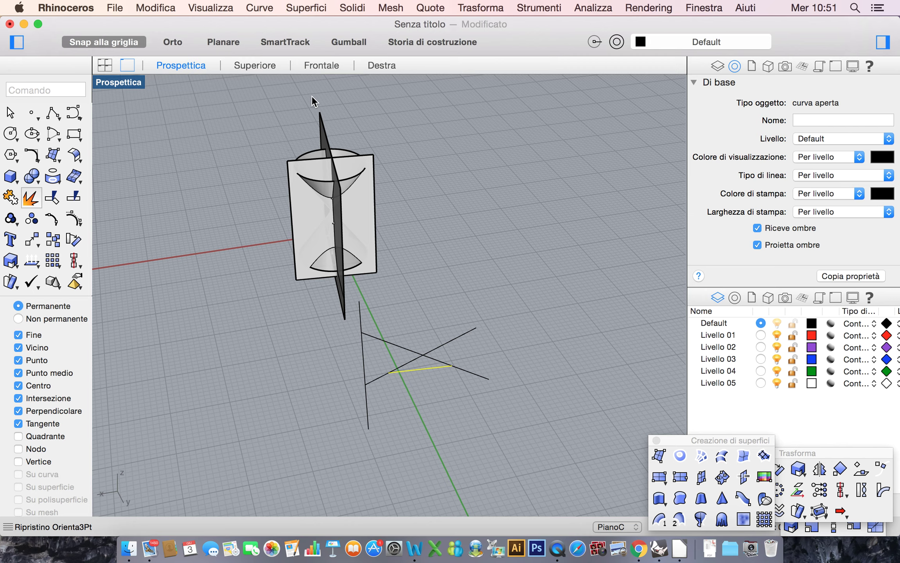
# Select the second vertical plane with its section curves and points to examine them against the flattened lines, then clear the selection
pyautogui.hscroll(-5, 311, 96)
pyautogui.click(325, 108)
pyautogui.moveTo(325, 107); pyautogui.dragTo(344, 269)
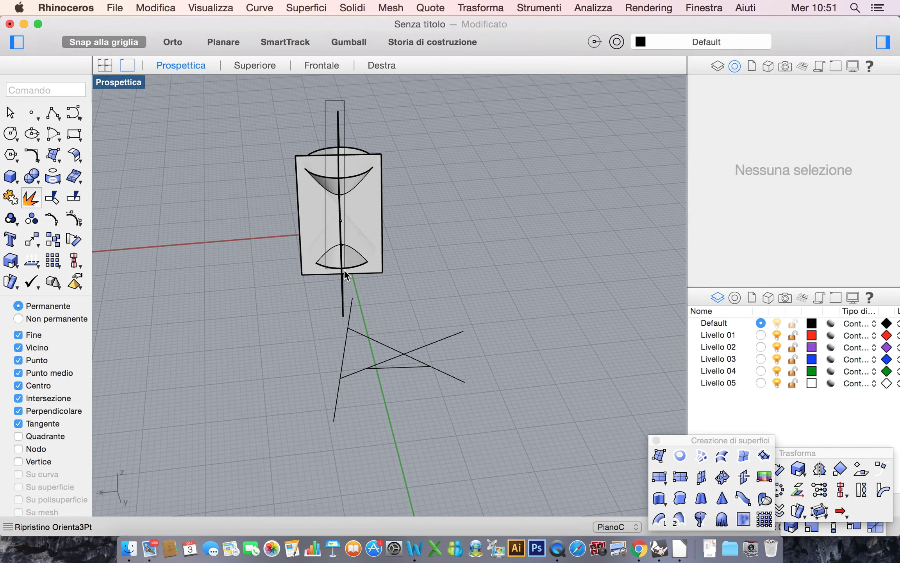
pyautogui.moveTo(349, 308); pyautogui.dragTo(349, 320)
pyautogui.hscroll(-5, 349, 320)
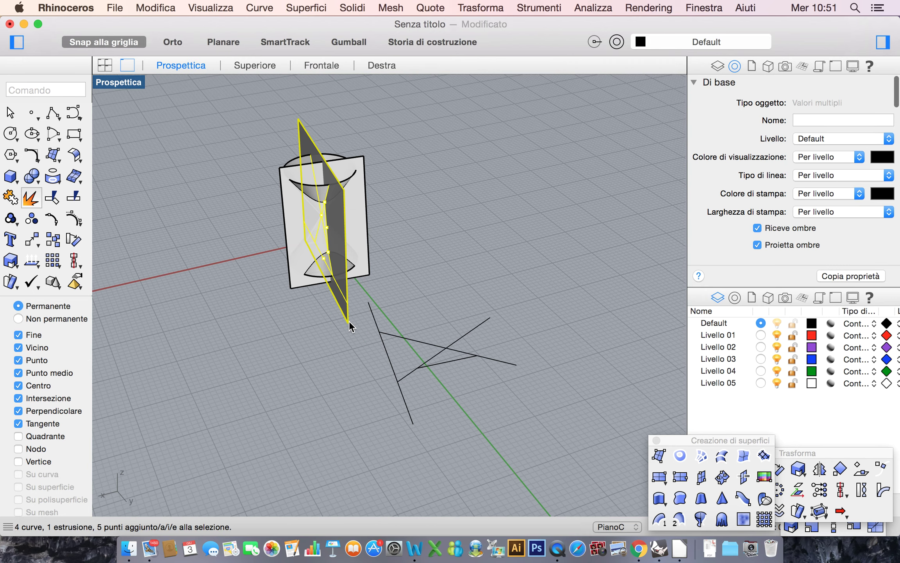
pyautogui.hscroll(-1, 349, 321)
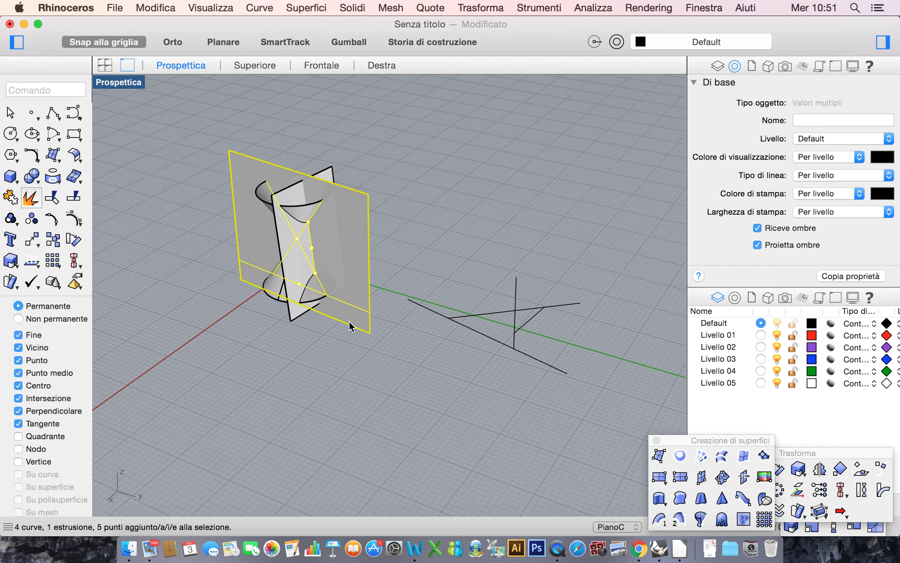
pyautogui.press('Escape')
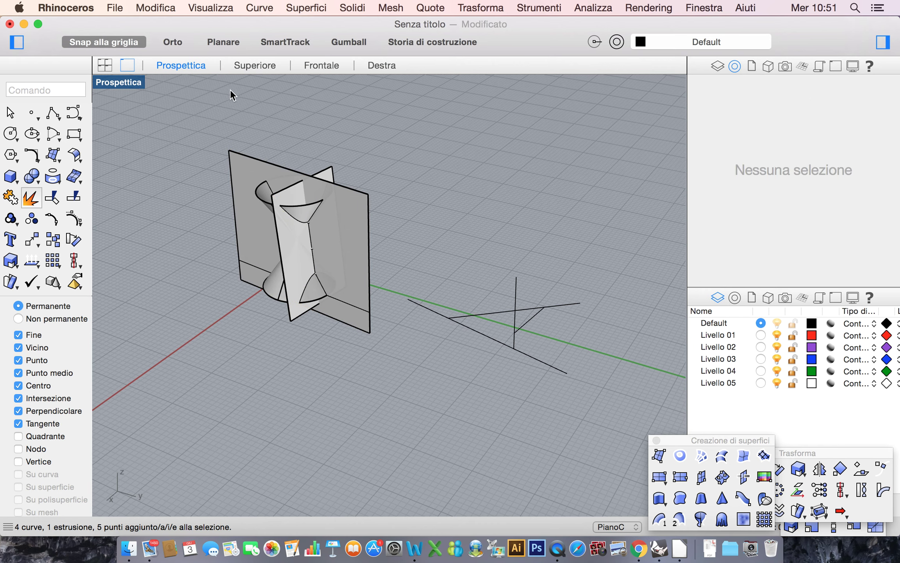
# Redo the extension of the flattened line and the circle tangent to the flattened lines
pyautogui.click(142, 7)
pyautogui.click(163, 35)
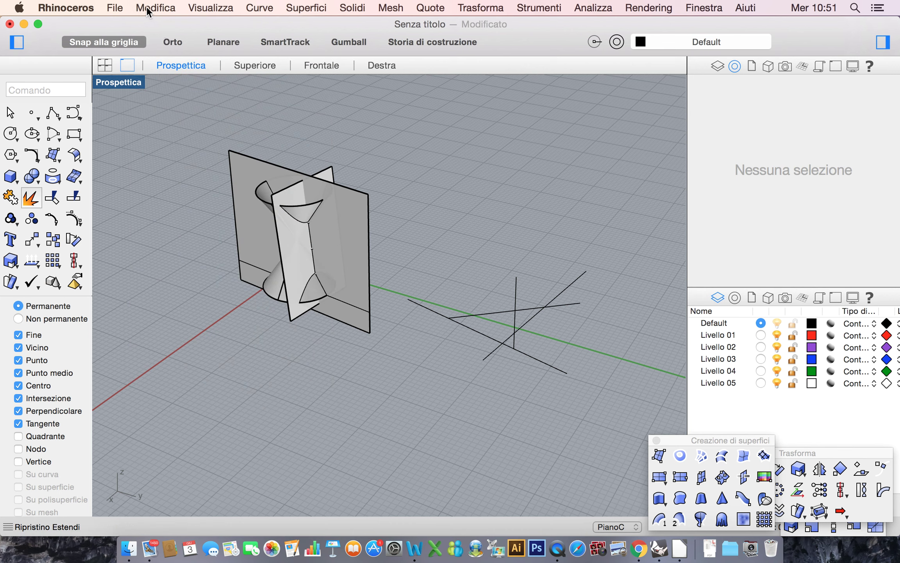
pyautogui.click(147, 7)
pyautogui.click(162, 36)
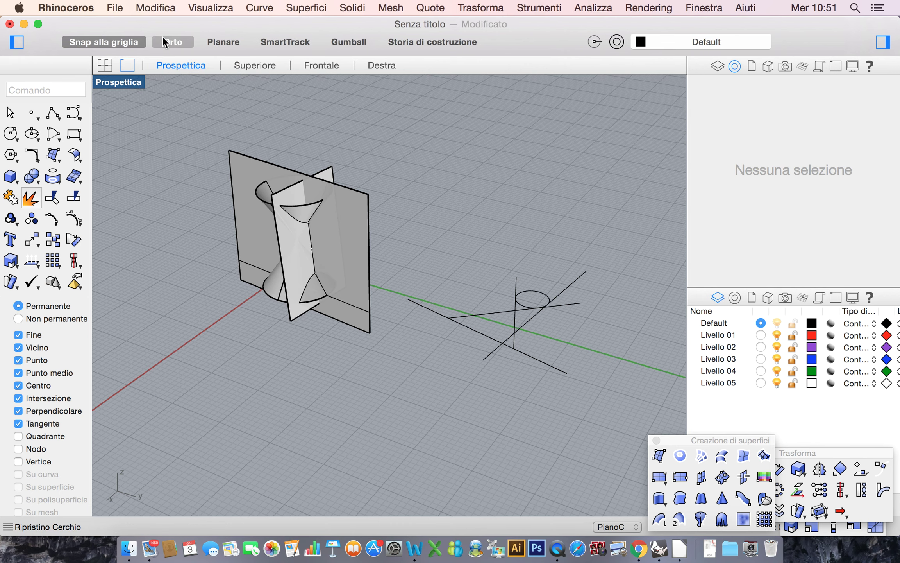
pyautogui.scroll(10, 546, 313)
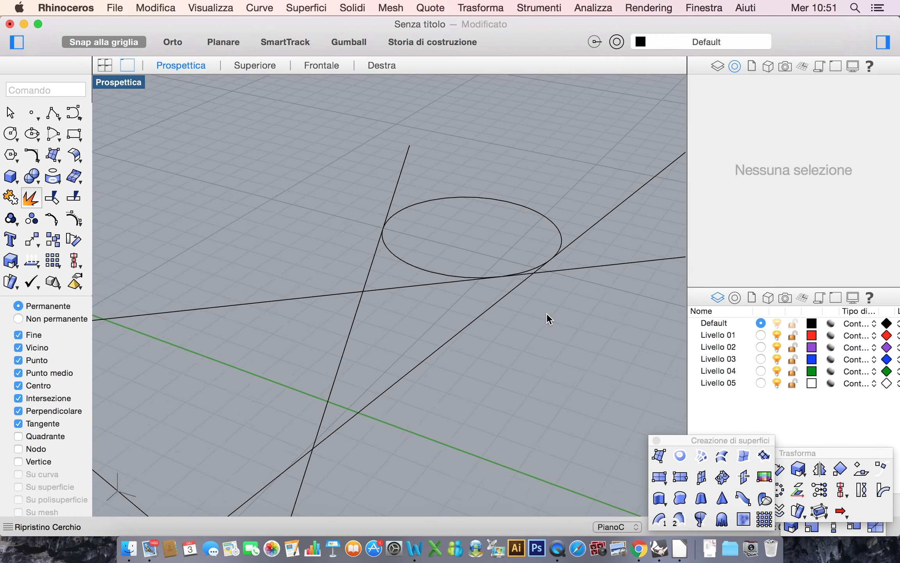
# Redo the second, larger circle tangent to the flattened section lines, leaving no curve selected
pyautogui.scroll(-10, 546, 313)
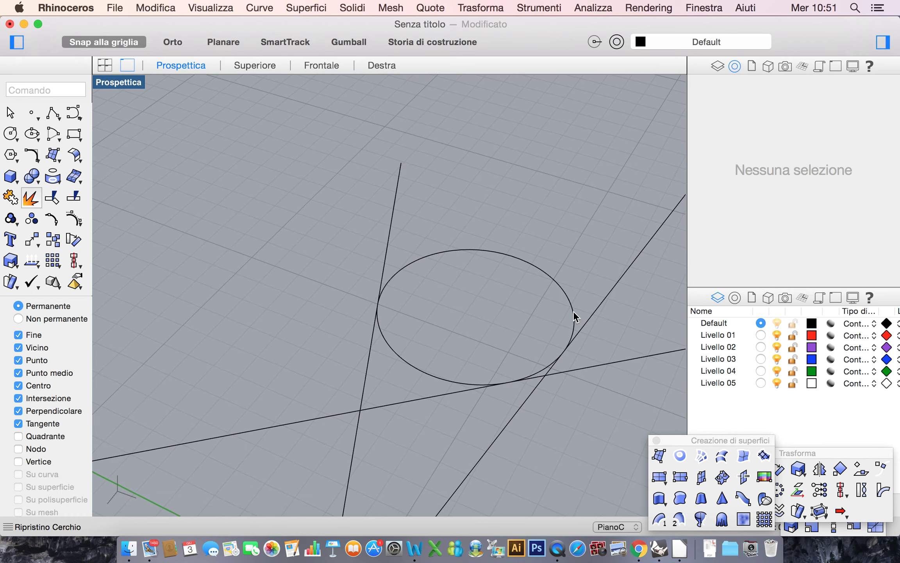
pyautogui.click(156, 7)
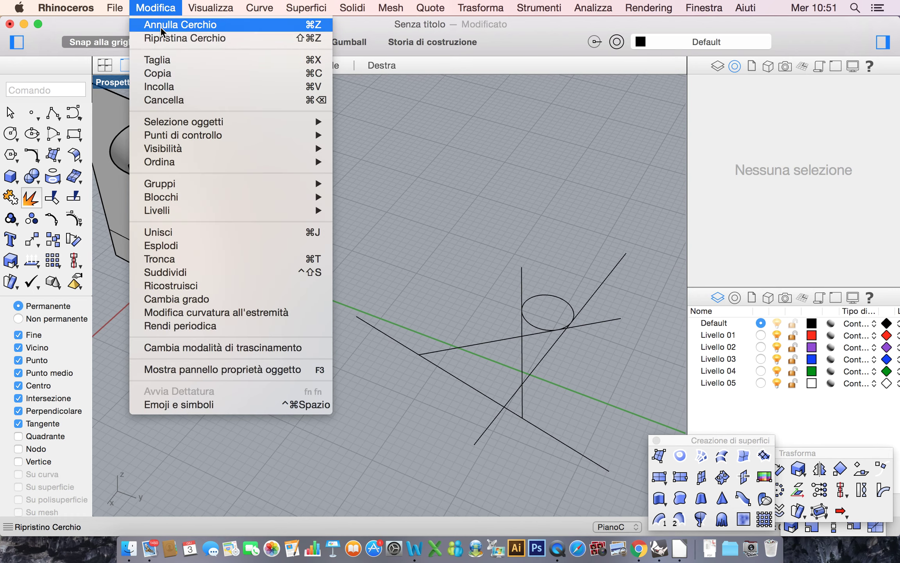
pyautogui.click(164, 38)
pyautogui.click(519, 378)
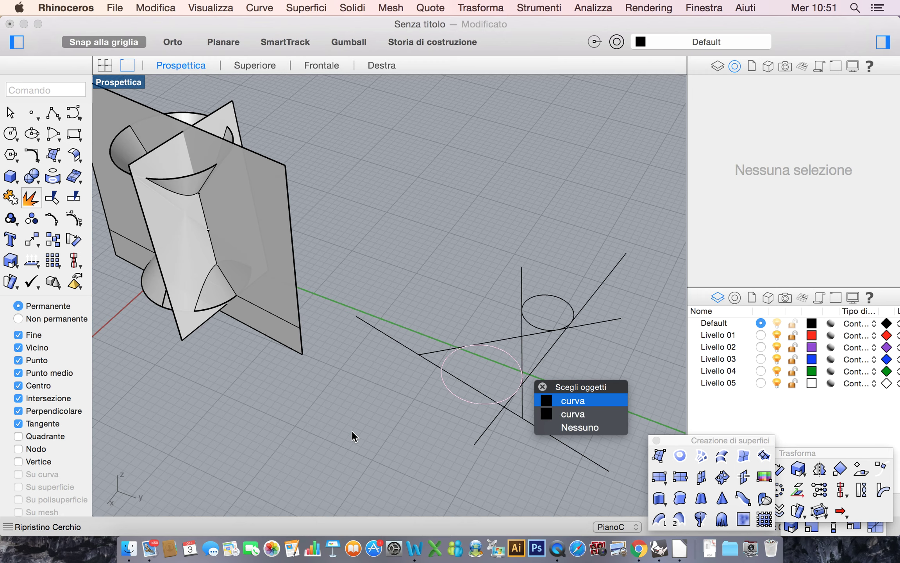
pyautogui.click(421, 416)
pyautogui.scroll(10, 479, 395)
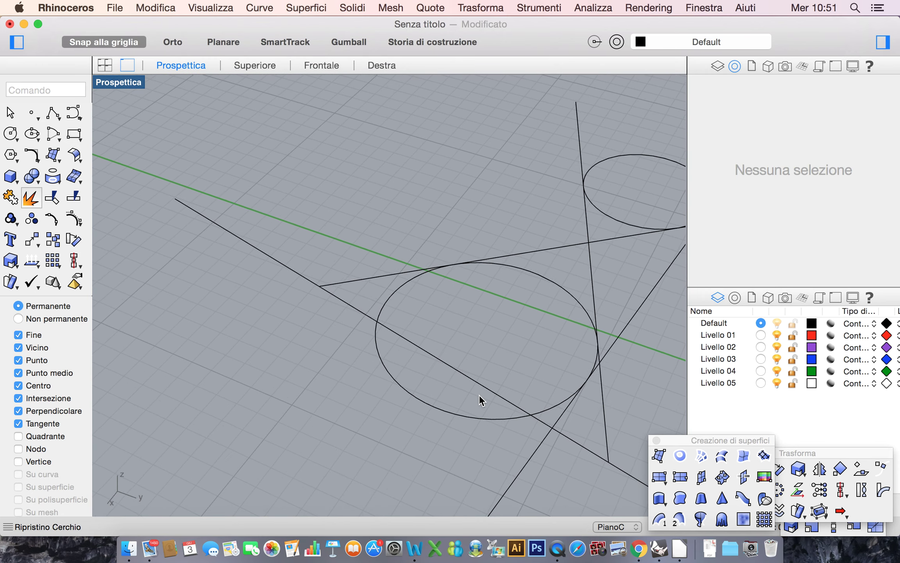
# Redo the two points where the circles touch the flattened section line
pyautogui.click(155, 7)
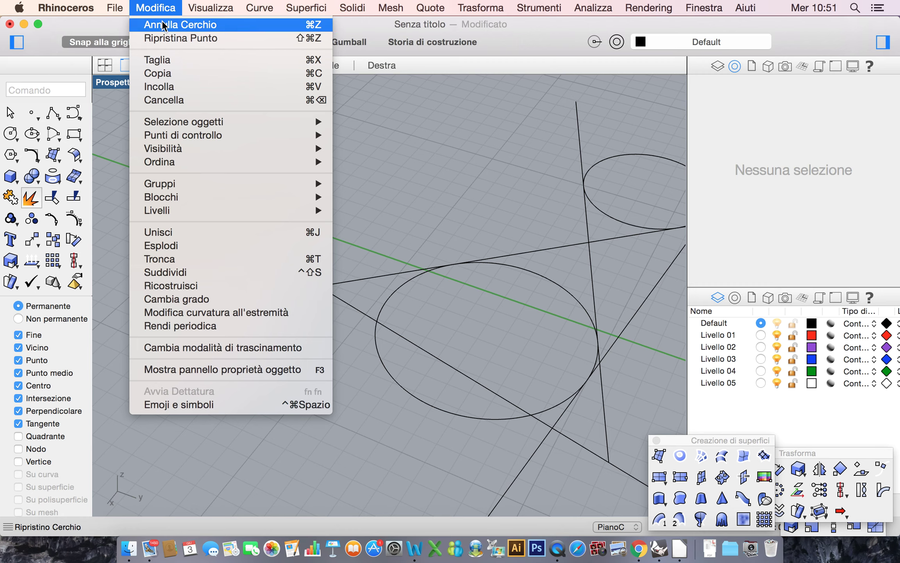
pyautogui.click(170, 38)
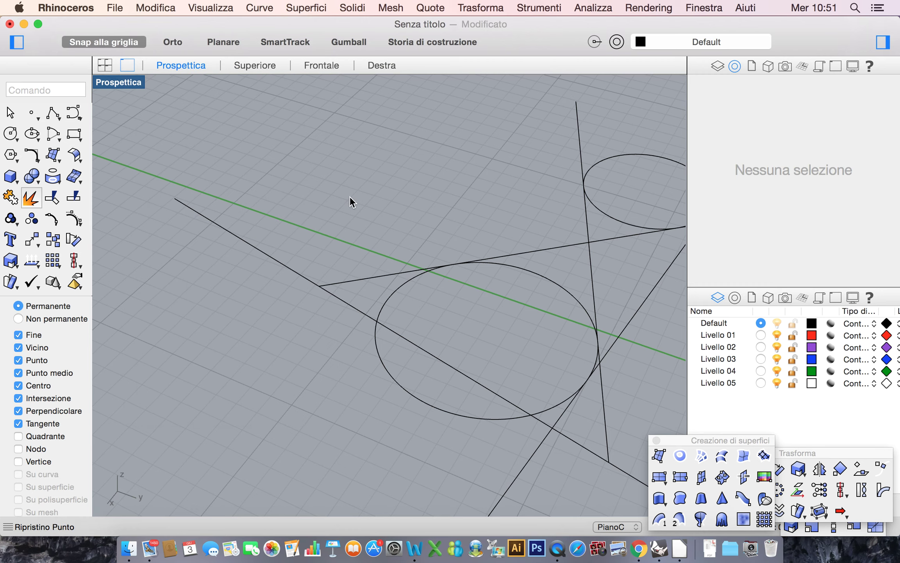
pyautogui.scroll(-4, 350, 196)
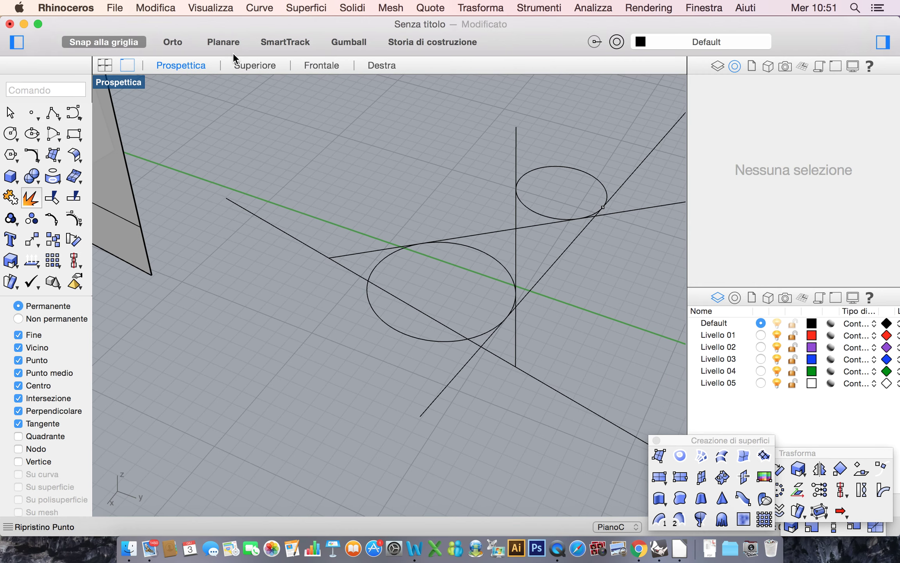
pyautogui.click(156, 8)
pyautogui.click(171, 38)
# Redo the three-point orientation that carries the tangency points back onto the section plane in the cones, and inspect them there
pyautogui.click(147, 8)
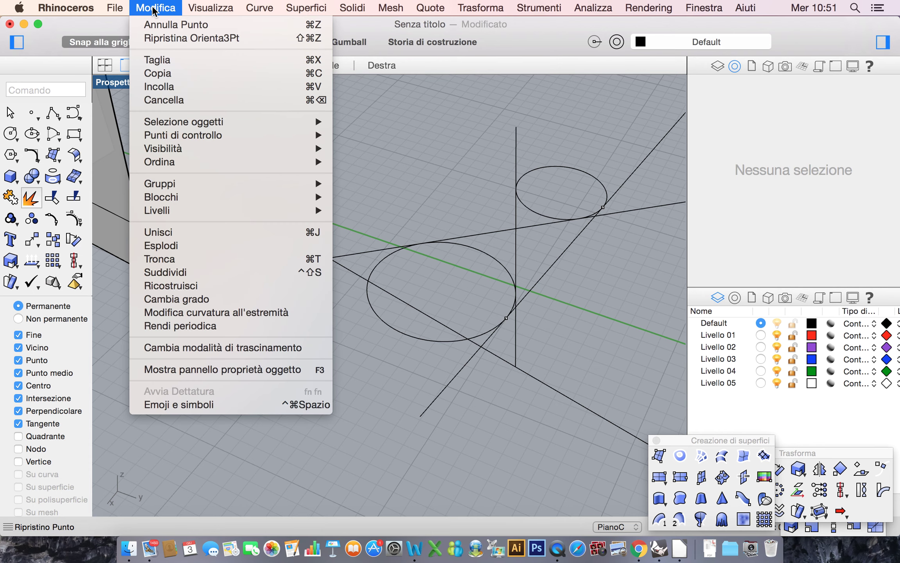
pyautogui.click(171, 38)
pyautogui.scroll(-5, 385, 266)
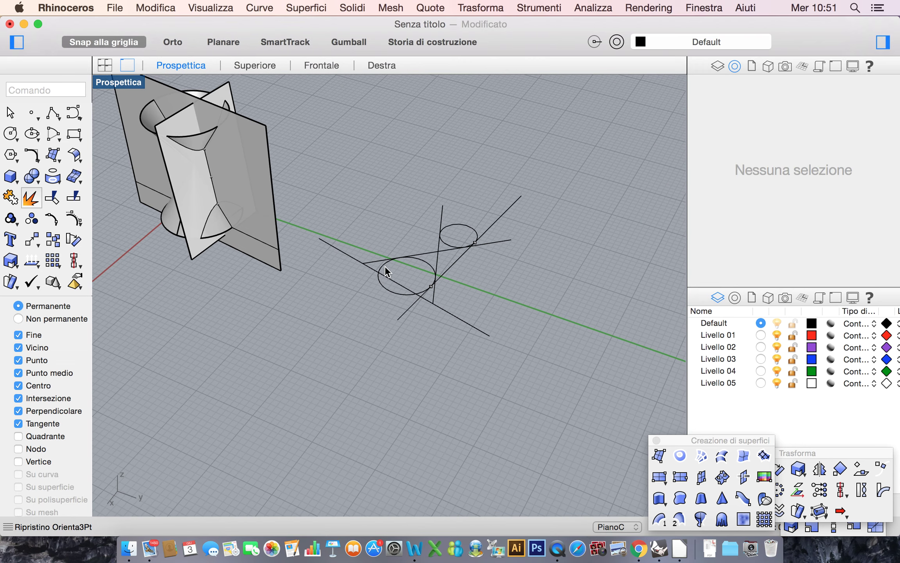
pyautogui.scroll(8, 278, 285)
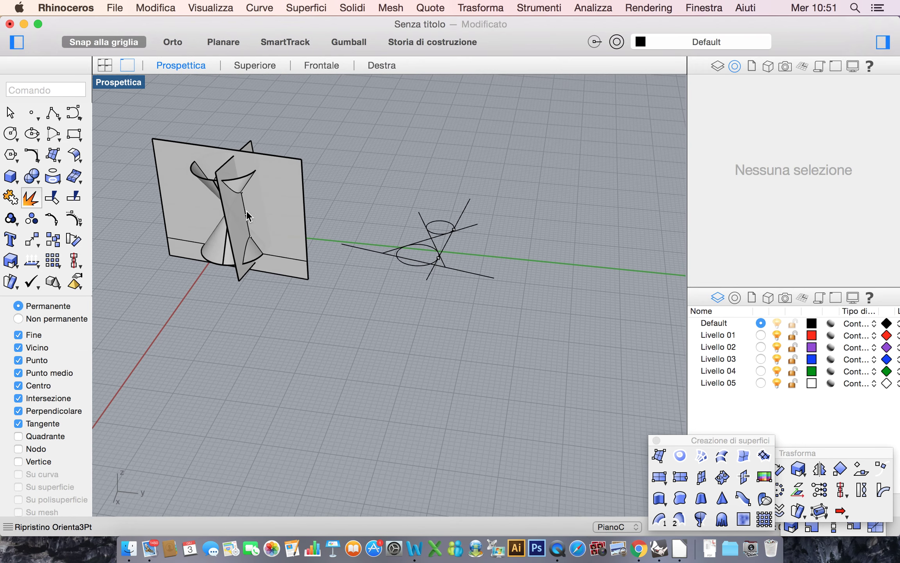
pyautogui.scroll(5, 239, 199)
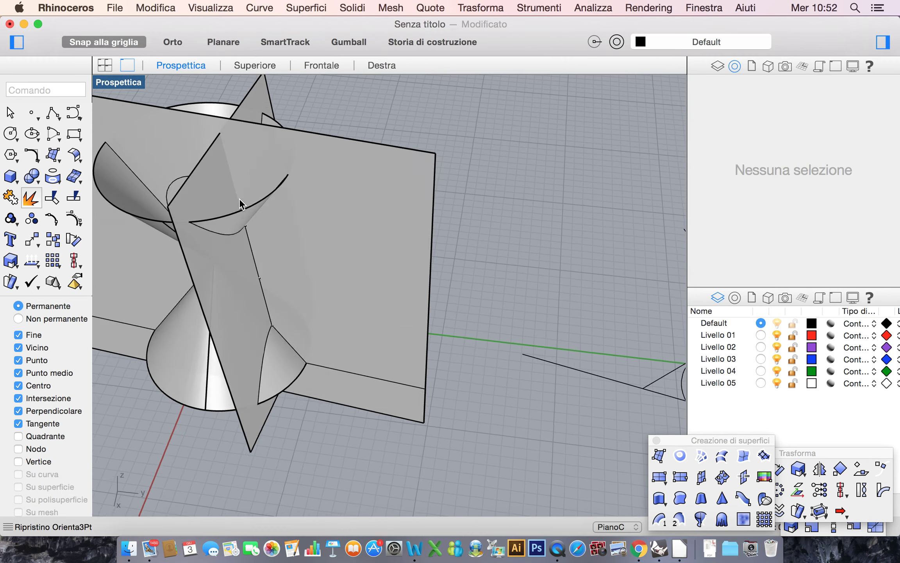
pyautogui.scroll(10, 239, 246)
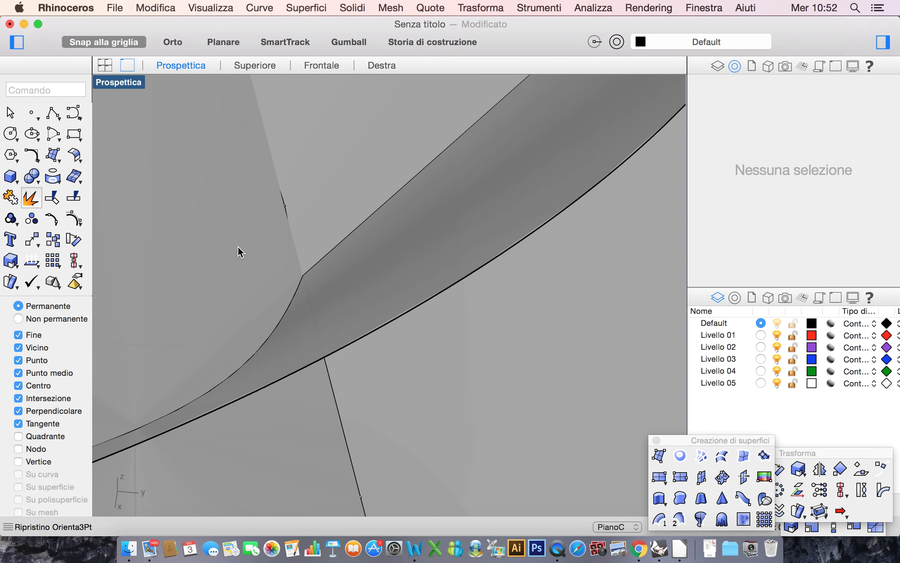
pyautogui.scroll(-10, 238, 247)
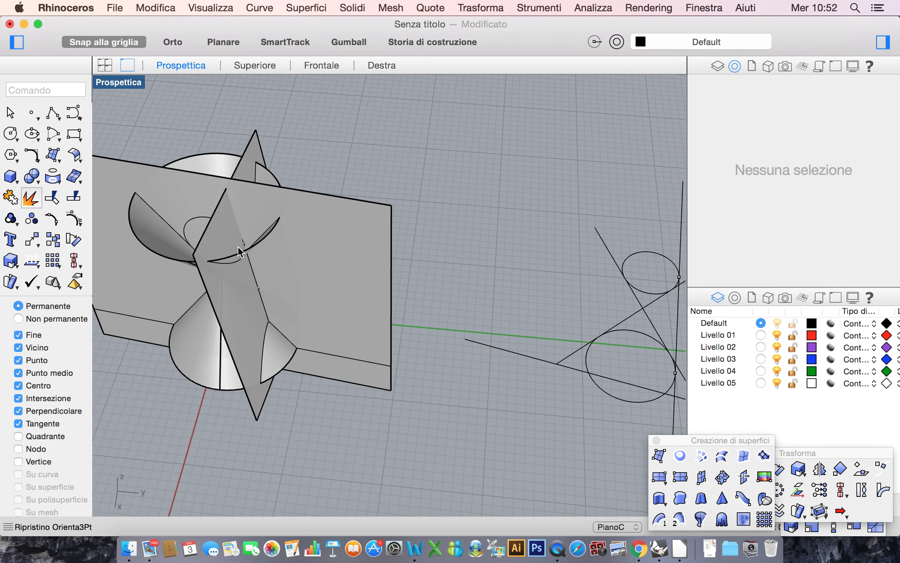
# Redo the three-point orientation that lays the section plane and its curves flat, then select the upright originals to compare and clear the selection
pyautogui.click(164, 9)
pyautogui.click(175, 38)
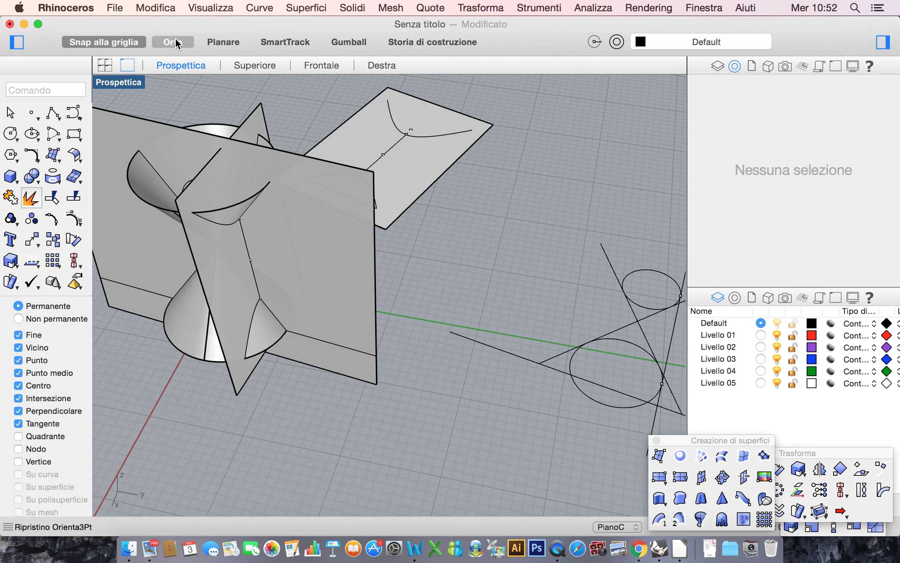
pyautogui.moveTo(445, 324); pyautogui.dragTo(445, 325, button='right')
pyautogui.scroll(-10, 445, 330)
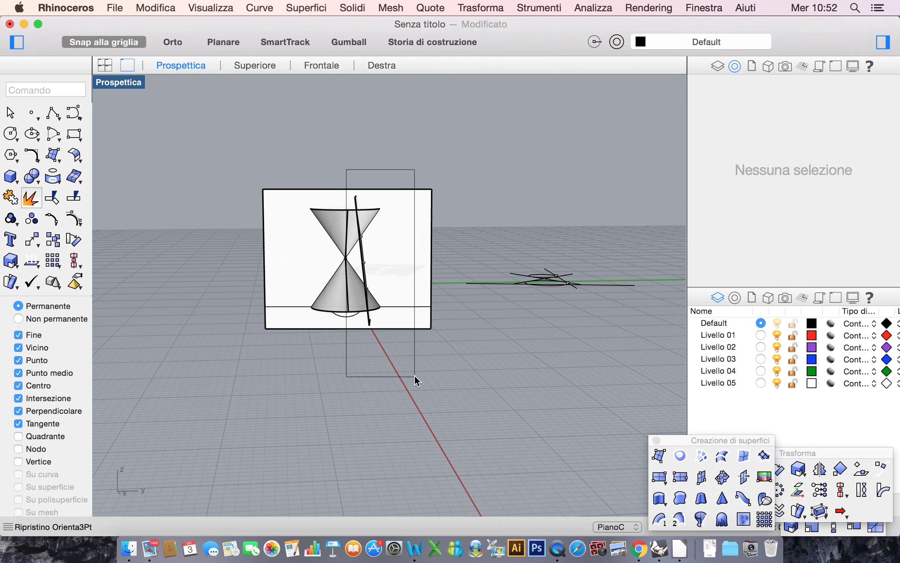
pyautogui.press('super+a')
pyautogui.scroll(-5, 415, 374)
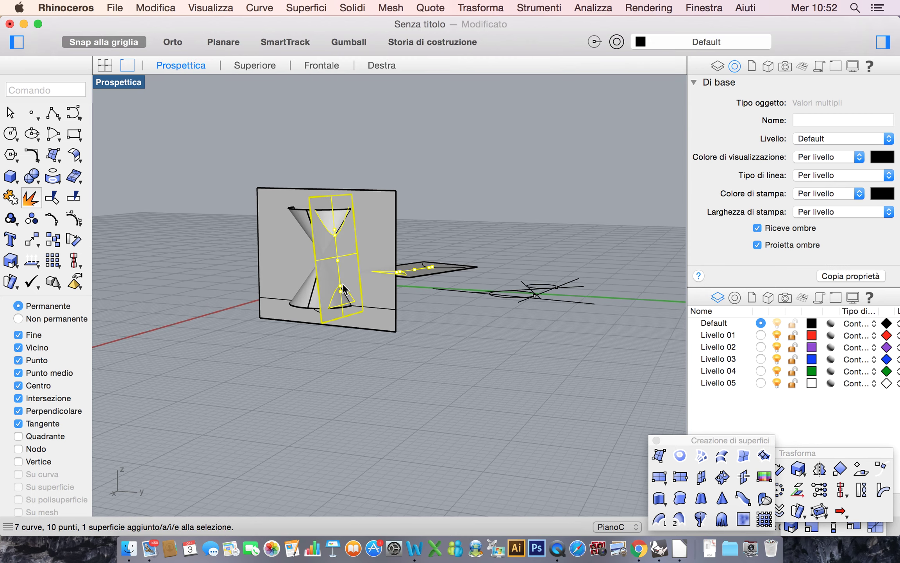
pyautogui.scroll(10, 337, 270)
pyautogui.click(509, 236)
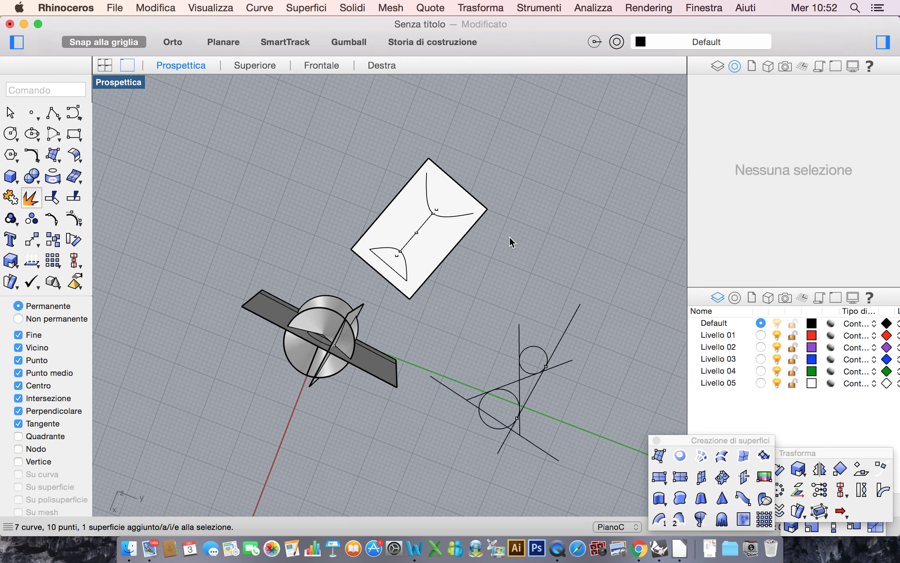
pyautogui.scroll(5, 509, 236)
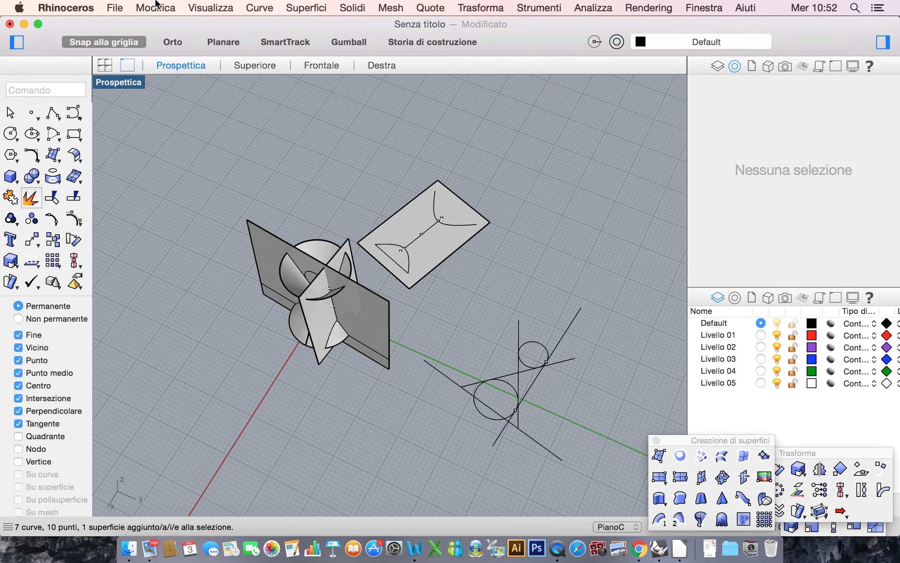
# Redo the hyperbola on the flattened section plane and inspect it against the section curves
pyautogui.click(156, 7)
pyautogui.click(160, 39)
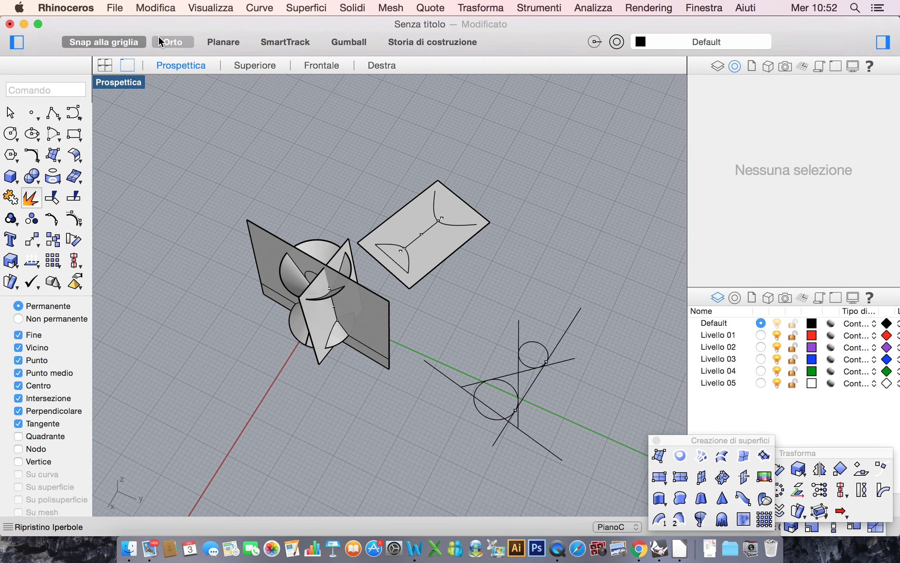
pyautogui.scroll(5, 450, 234)
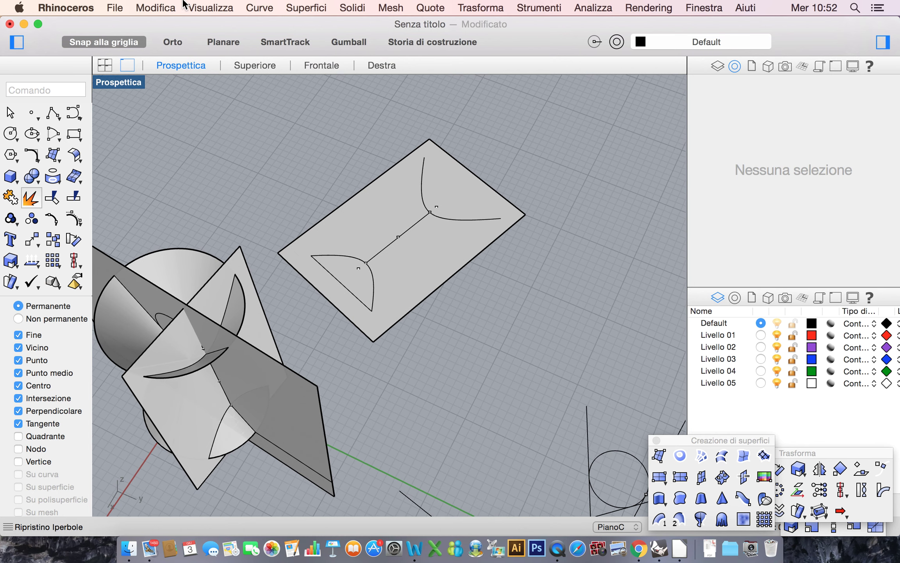
# Redo the parallel copy of the section plane through the cones' common vertex and dismiss the disk space warning
pyautogui.click(156, 8)
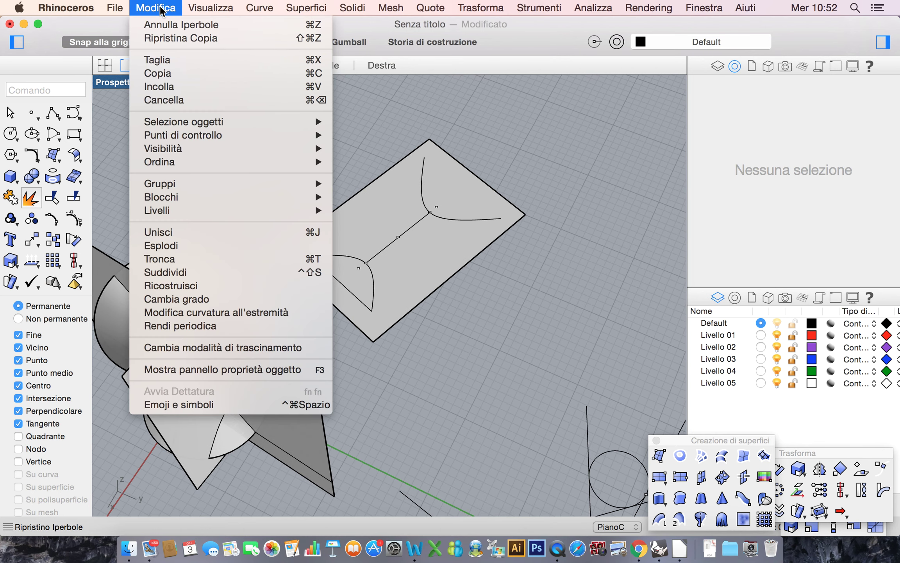
pyautogui.click(164, 39)
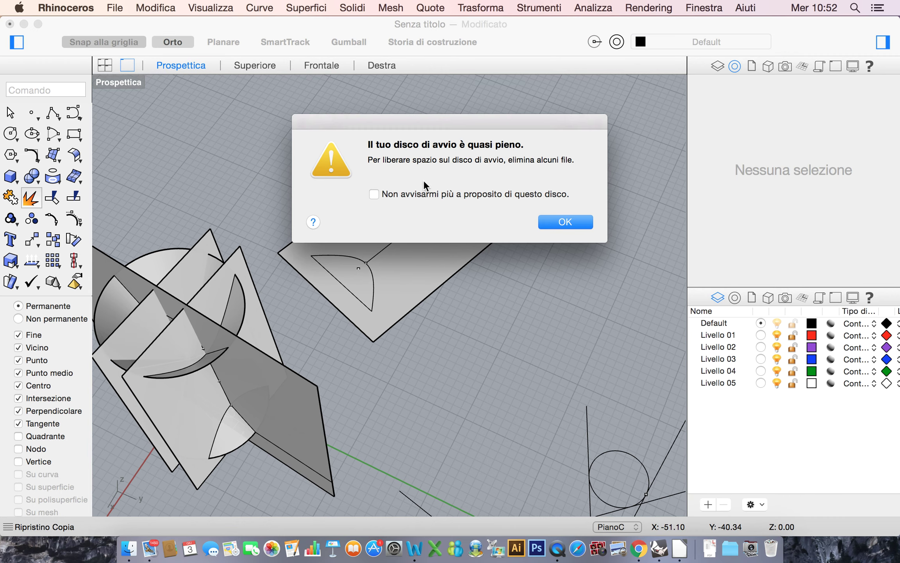
pyautogui.click(570, 221)
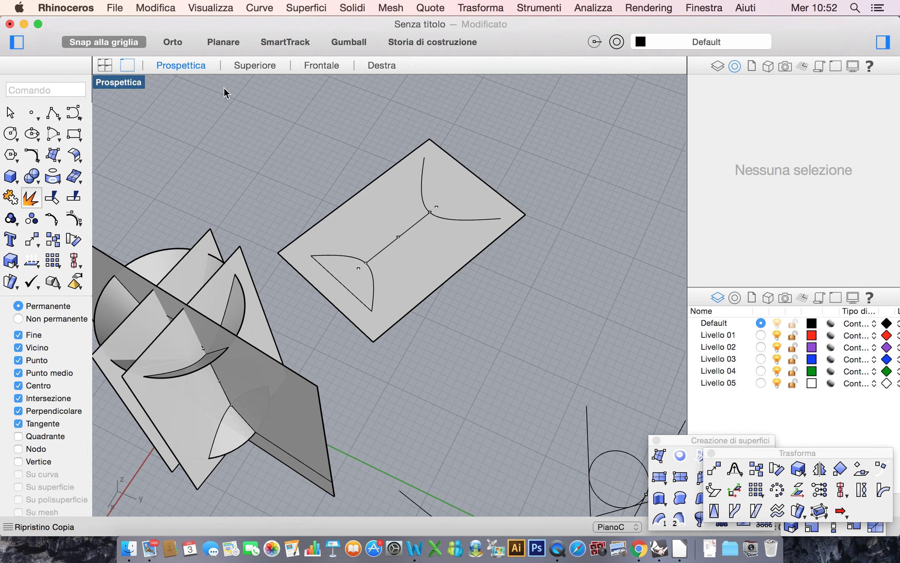
# Redo the intersection of the copied plane with the cones, select its upper and lower lines to examine them, and clear the selection
pyautogui.click(158, 10)
pyautogui.click(170, 36)
pyautogui.moveTo(353, 326); pyautogui.dragTo(360, 293, button='right')
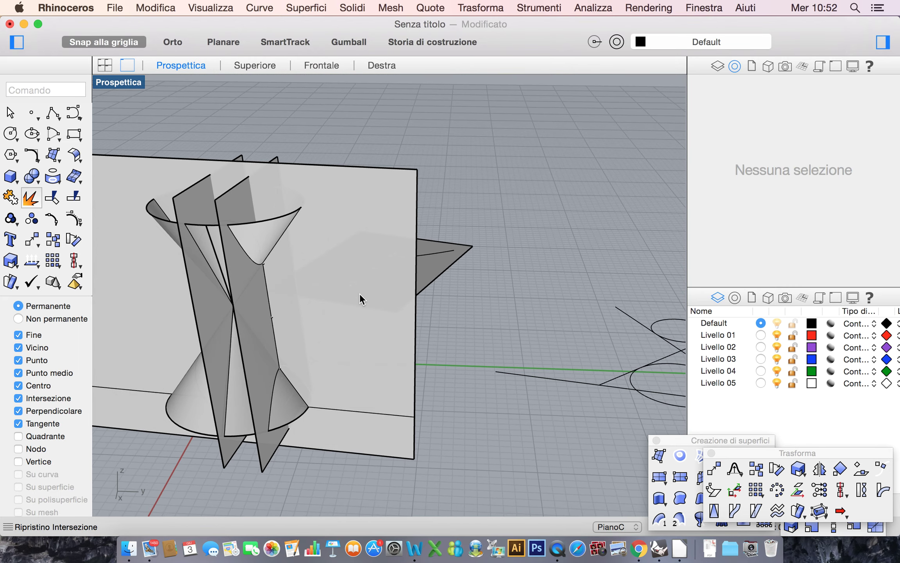
pyautogui.click(200, 248)
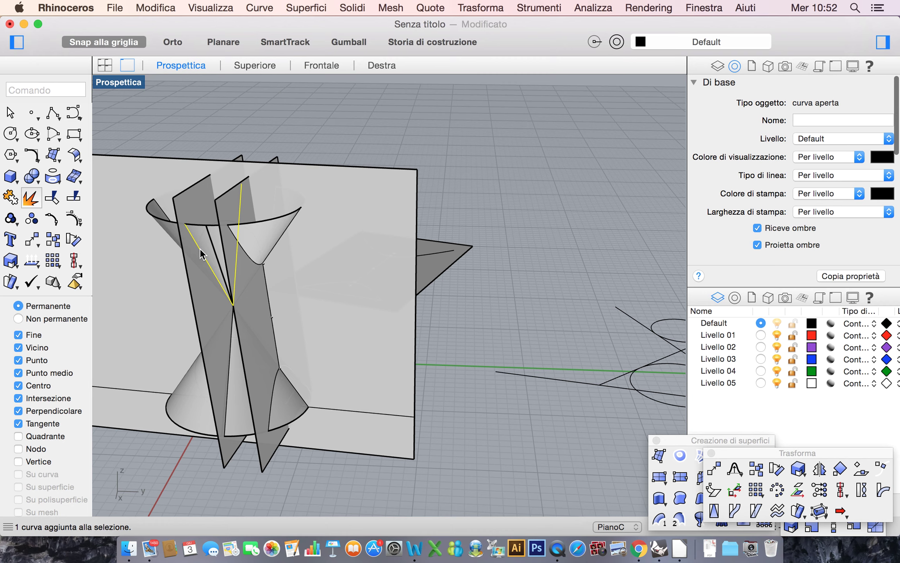
pyautogui.click(230, 352)
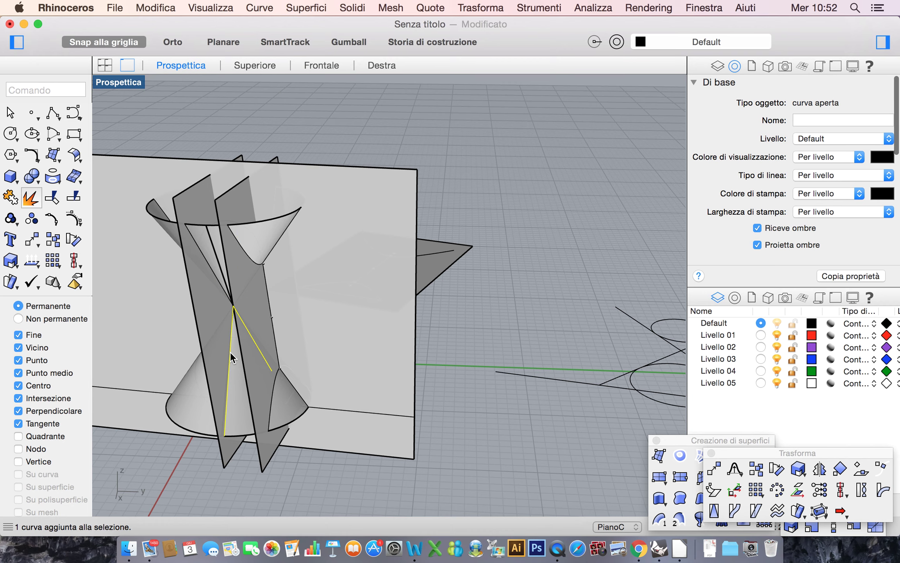
pyautogui.click(449, 350)
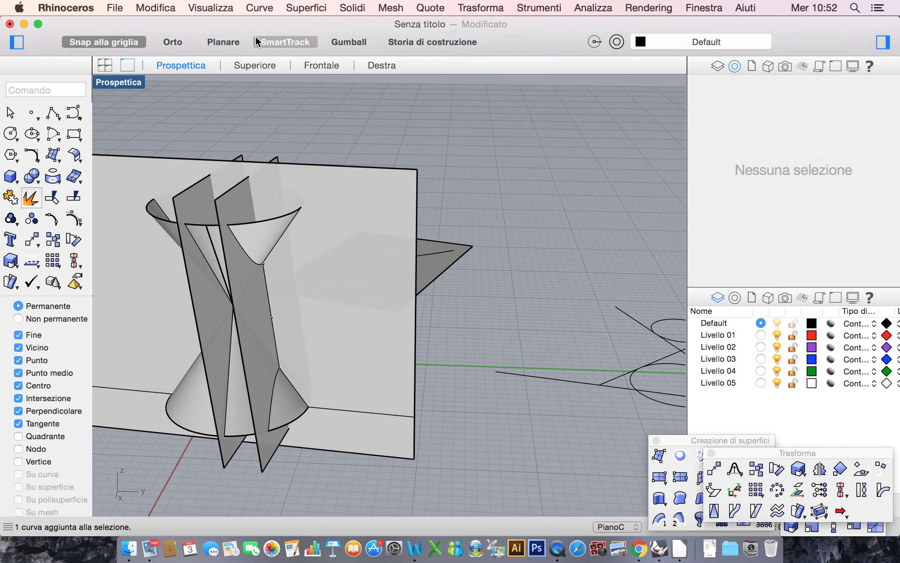
# Redo the copy of the intersection lines onto the original section plane, then select original and copied lines to compare and clear the selection
pyautogui.click(154, 7)
pyautogui.click(162, 38)
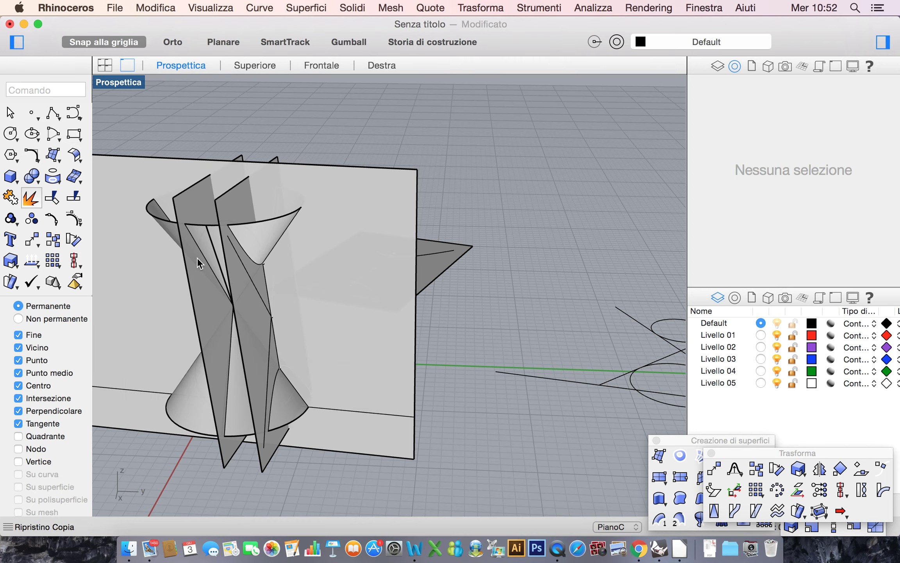
pyautogui.hscroll(3, 259, 344)
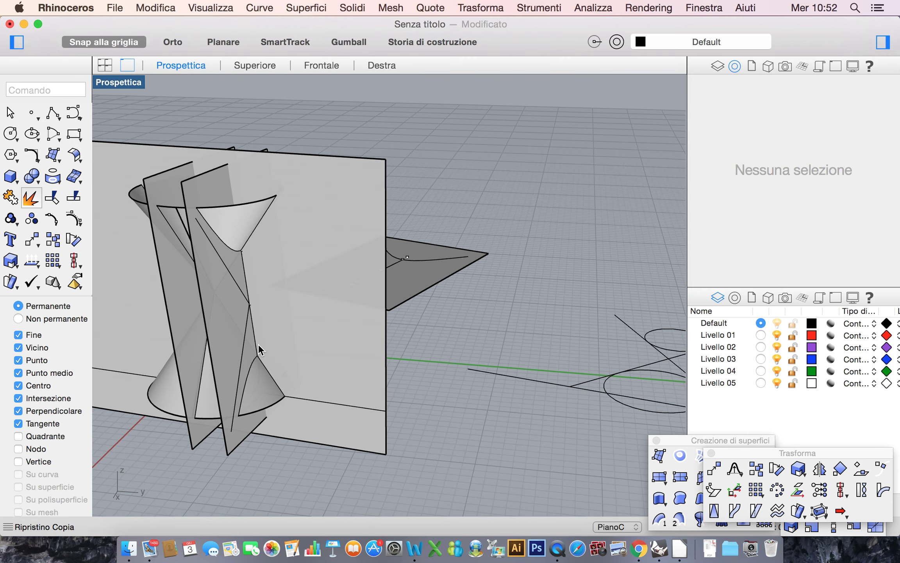
pyautogui.click(230, 275)
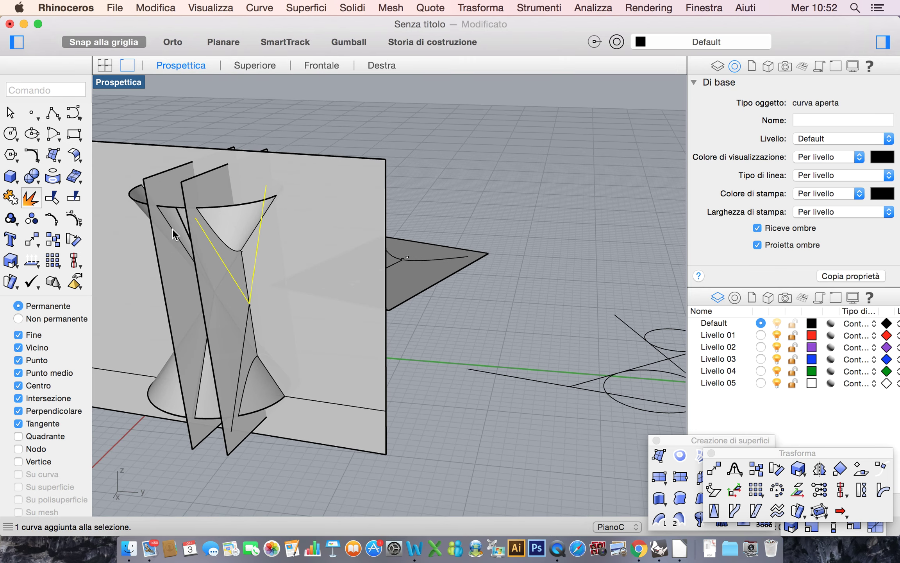
pyautogui.hscroll(-5, 173, 234)
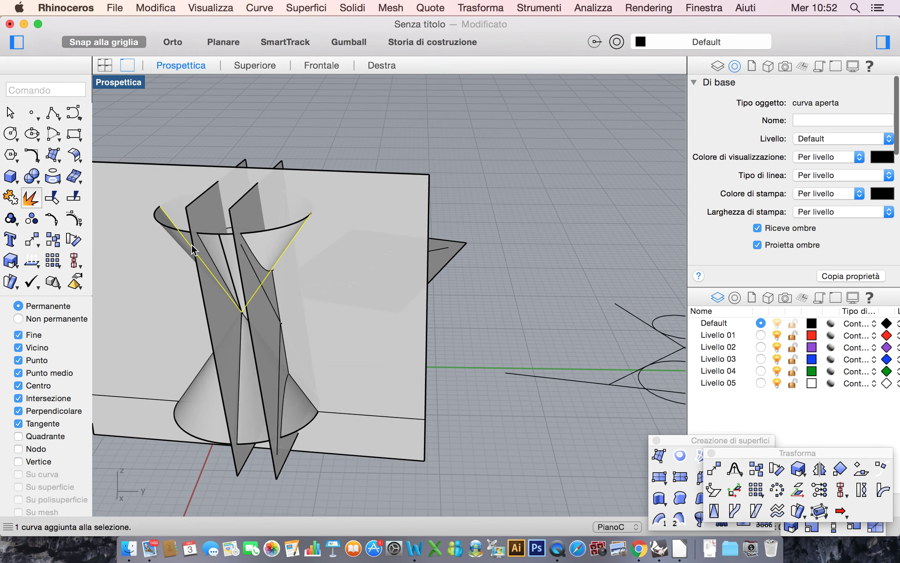
pyautogui.click(211, 257)
pyautogui.click(208, 252)
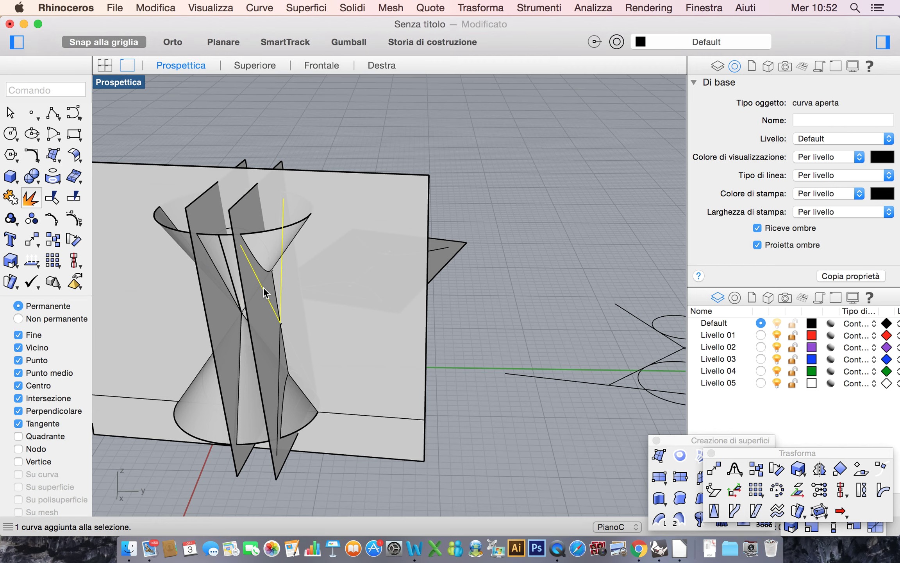
pyautogui.hscroll(5, 263, 287)
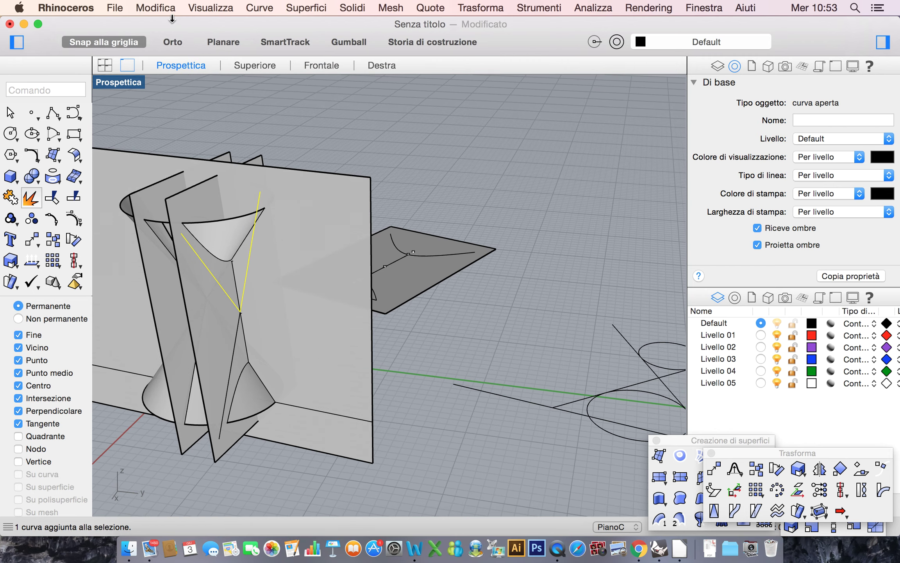
pyautogui.click(284, 129)
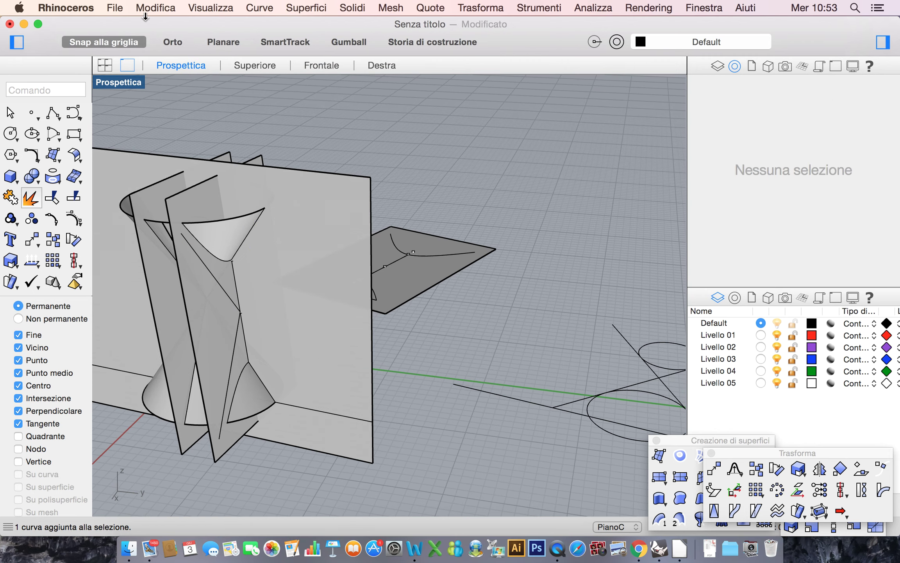
# Redo the three-point orientation that places the copied intersection lines on the flattened section plane as asymptotes of the hyperbola
pyautogui.click(149, 8)
pyautogui.click(177, 39)
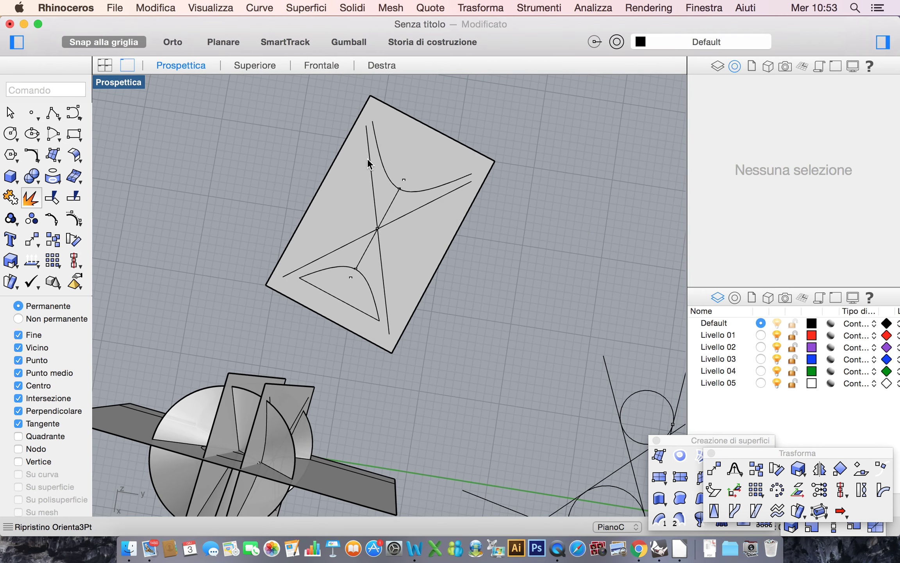
# Redo the Show operation that brings the hidden hyperboloid back into the double-cone model
pyautogui.scroll(5, 404, 202)
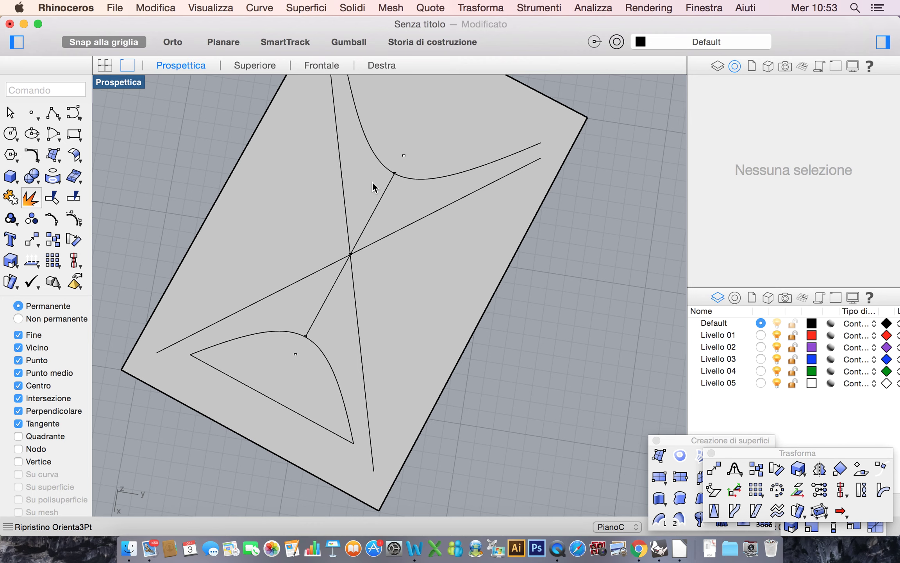
pyautogui.scroll(-5, 624, 240)
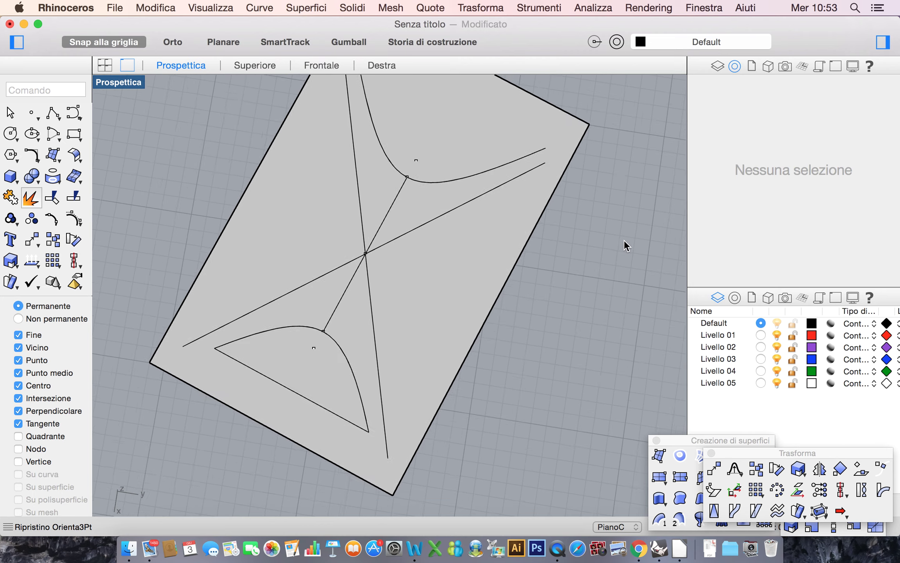
pyautogui.moveTo(624, 240); pyautogui.dragTo(498, 142, button='right')
pyautogui.click(162, 9)
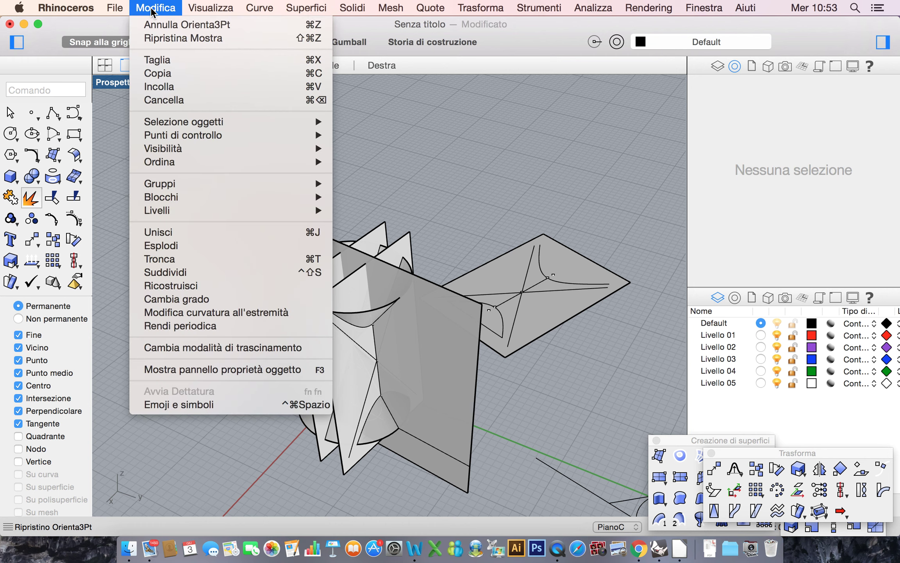
pyautogui.click(174, 39)
# Redo the intersection of the section plane with the hyperboloid and the grouping of the intersection curves
pyautogui.moveTo(326, 281); pyautogui.dragTo(216, 143, button='right')
pyautogui.click(153, 7)
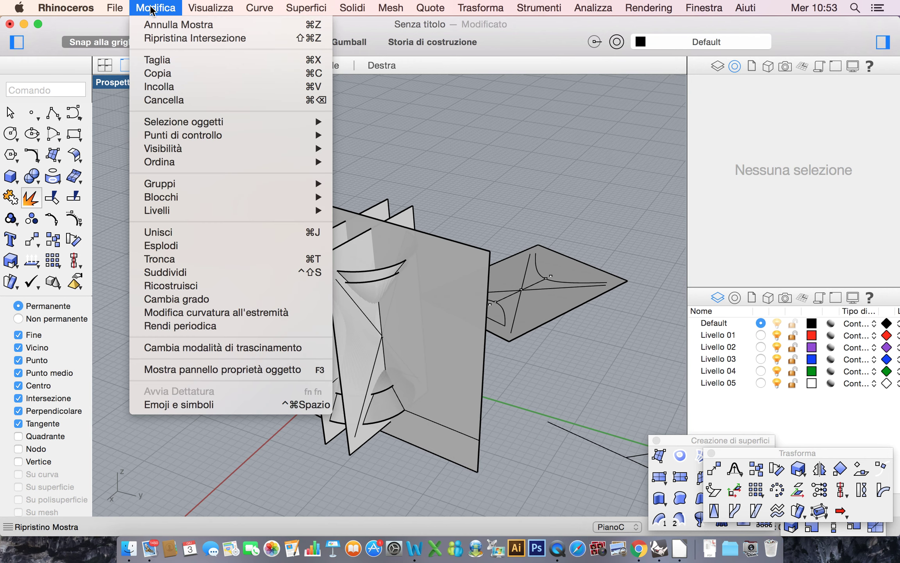
pyautogui.click(175, 38)
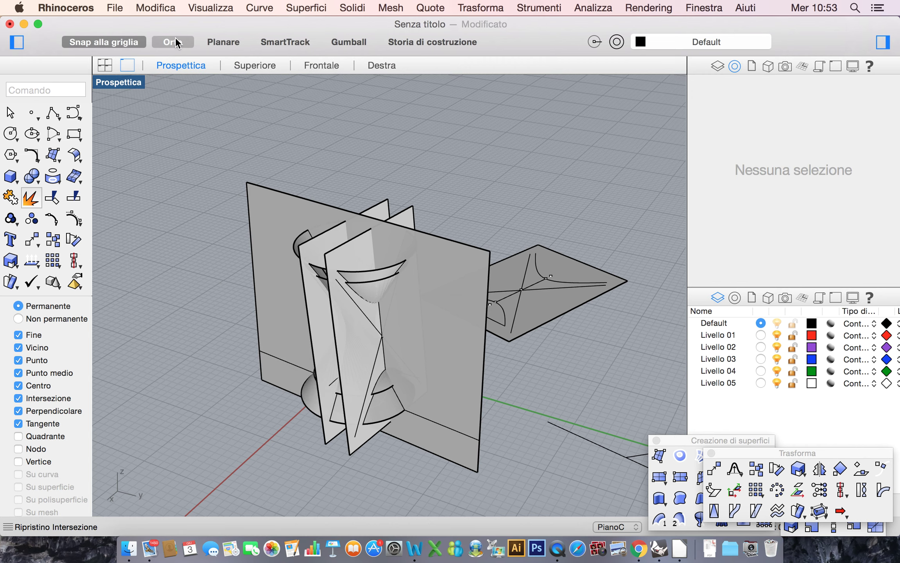
pyautogui.click(160, 8)
pyautogui.click(175, 38)
# Redo the three-point orientation that places the hyperboloid's section curves on the flattened plane, then select them for comparison
pyautogui.click(156, 7)
pyautogui.click(170, 38)
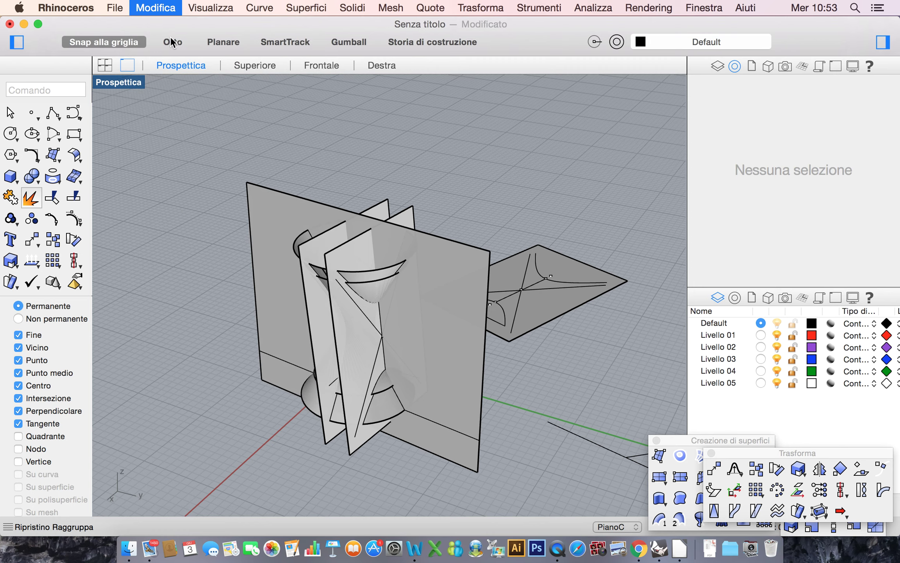
pyautogui.moveTo(527, 226); pyautogui.dragTo(527, 226, button='right')
pyautogui.scroll(8, 497, 220)
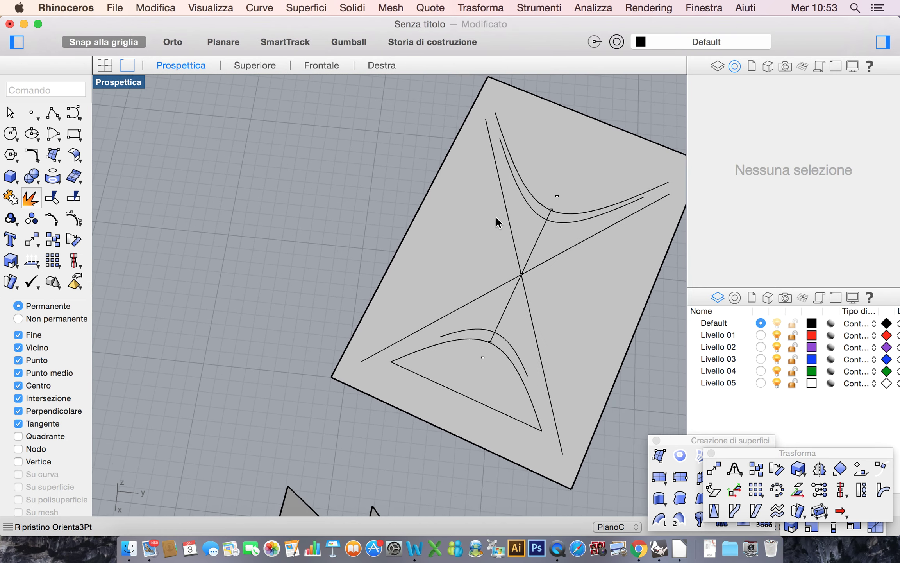
pyautogui.click(535, 211)
pyautogui.moveTo(534, 208); pyautogui.dragTo(534, 208, button='right')
# Redo the object property change and clear the selection
pyautogui.click(146, 8)
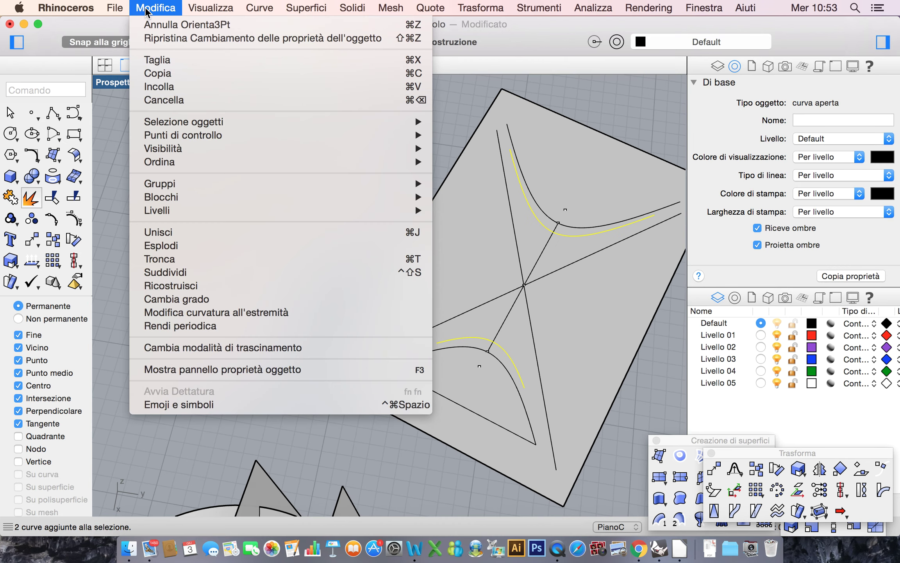
pyautogui.click(188, 37)
pyautogui.click(291, 230)
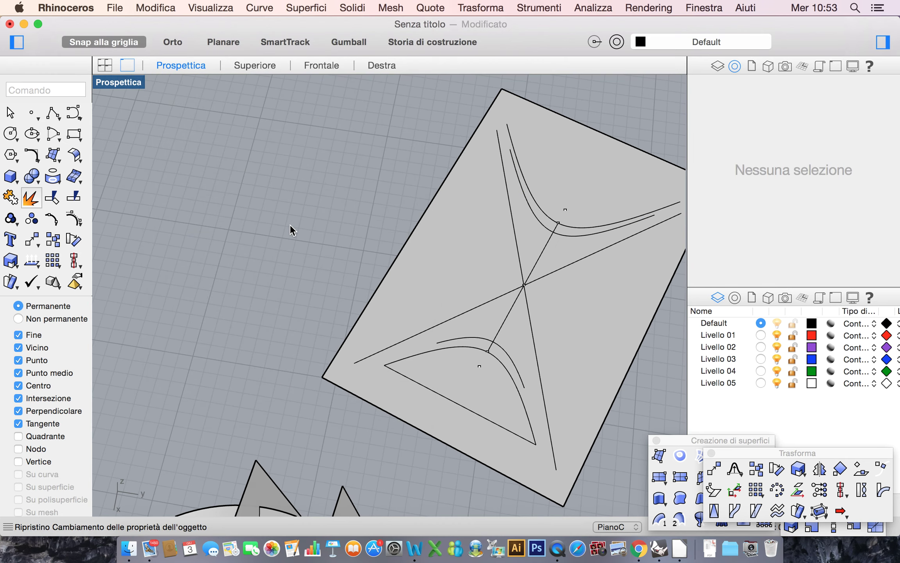
# Select the cone's and the hyperboloid's section curves on the section plane to compare them, then clear the selection
pyautogui.click(151, 8)
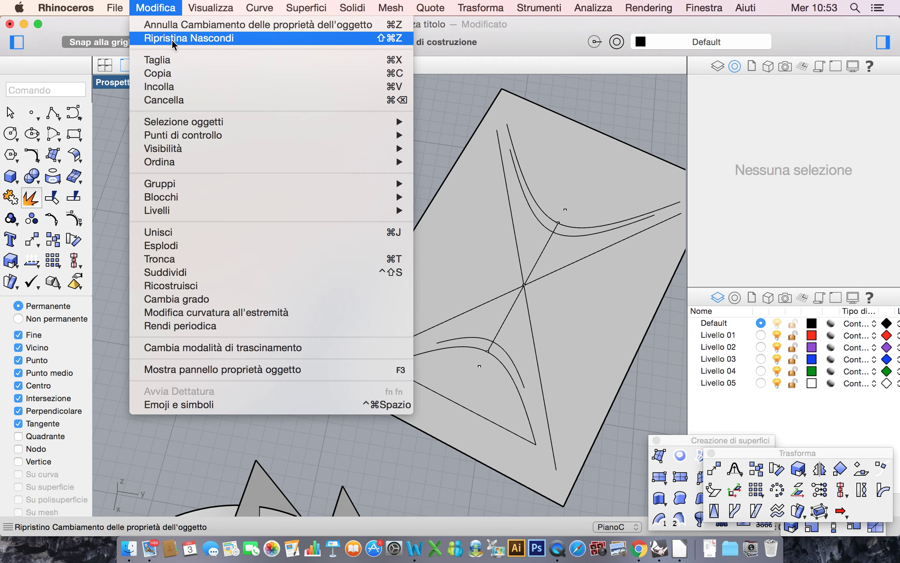
pyautogui.moveTo(376, 148)
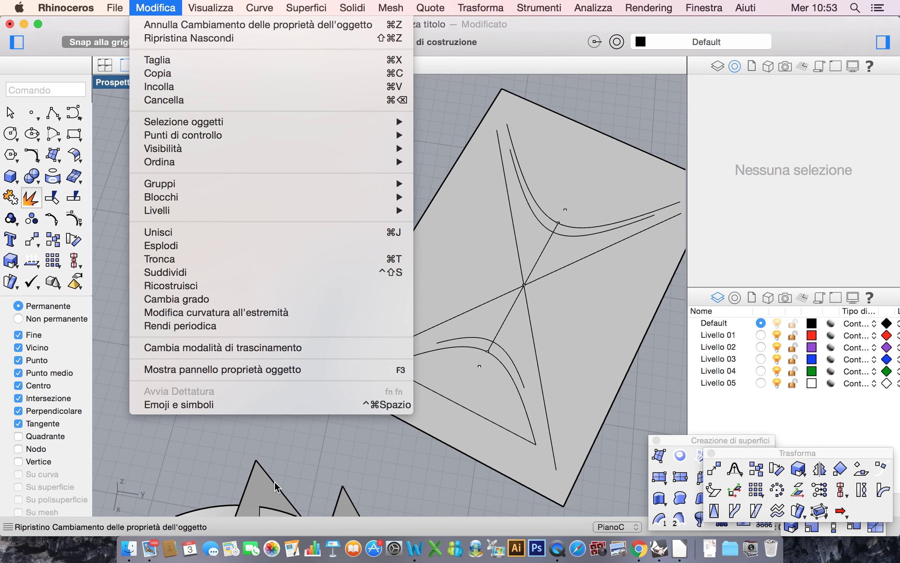
pyautogui.click(303, 468)
pyautogui.scroll(-10, 303, 468)
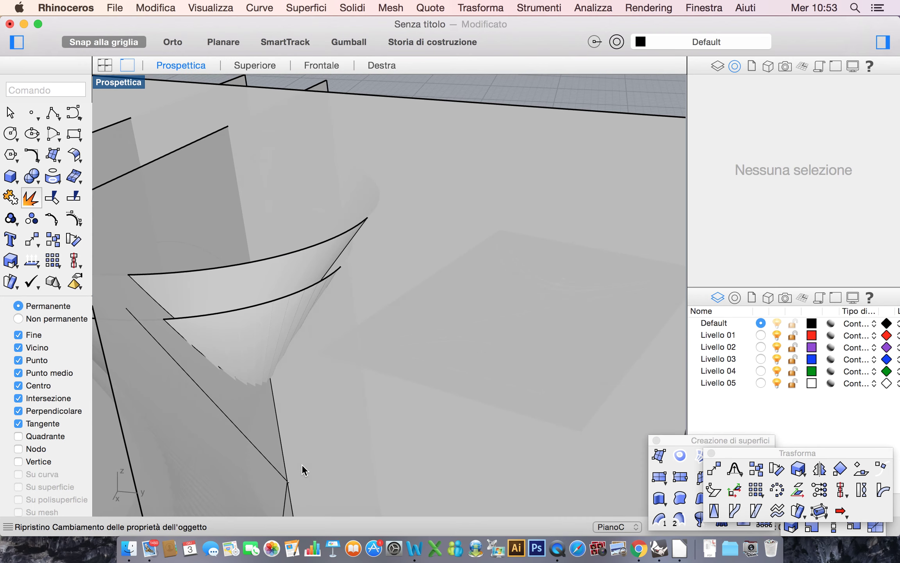
pyautogui.scroll(-10, 303, 469)
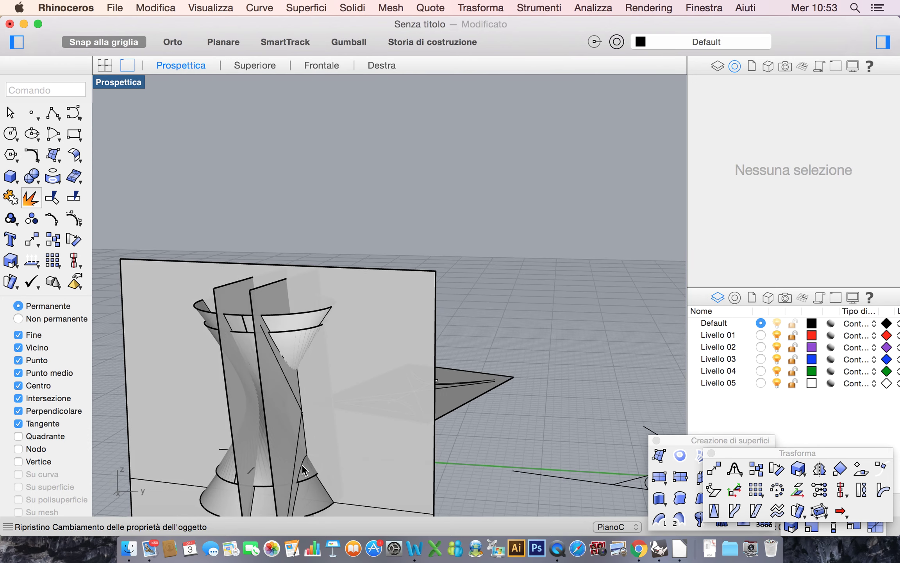
pyautogui.scroll(5, 243, 377)
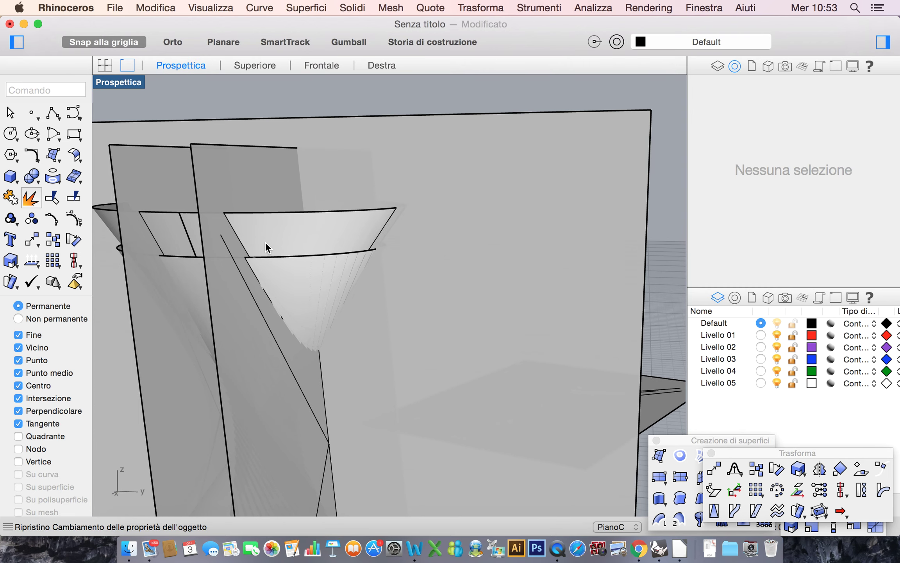
pyautogui.click(237, 235)
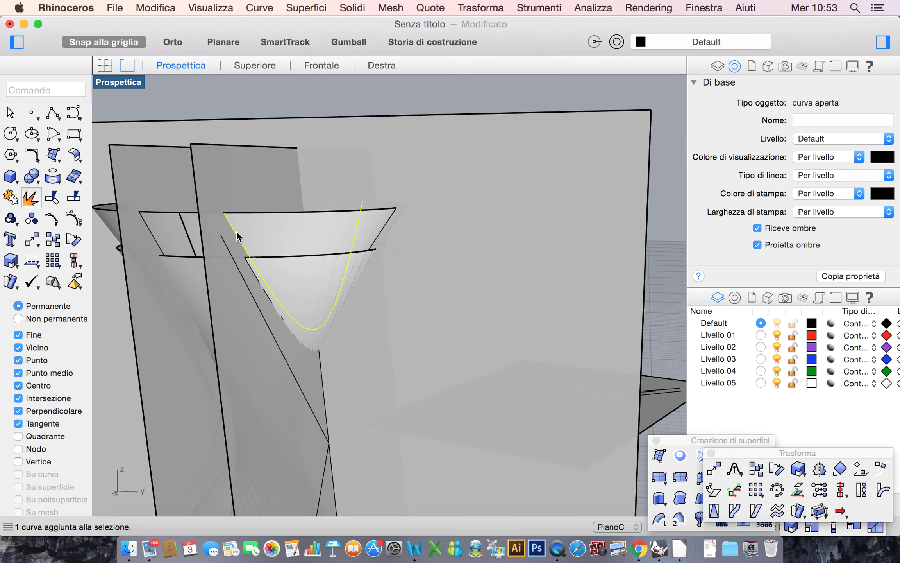
pyautogui.click(276, 312)
pyautogui.scroll(-8, 275, 312)
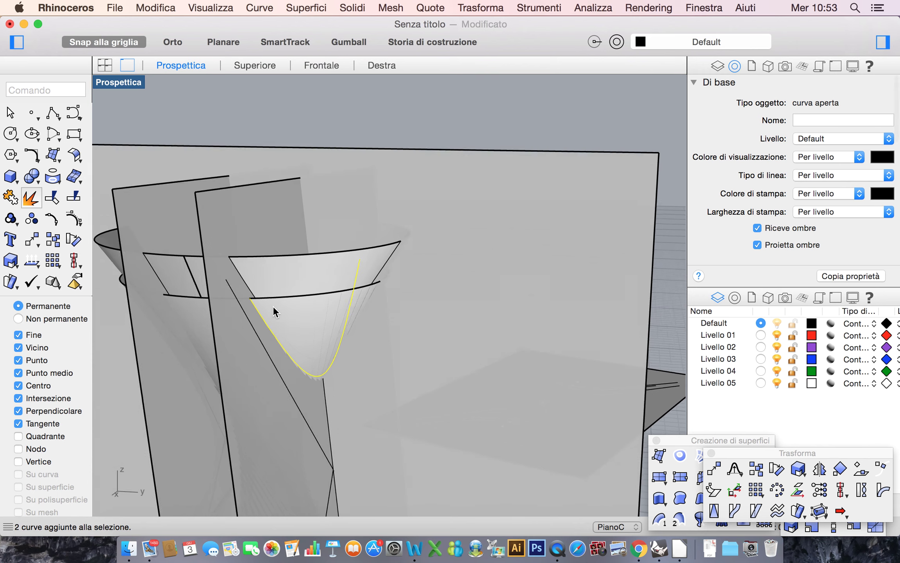
pyautogui.scroll(3, 274, 306)
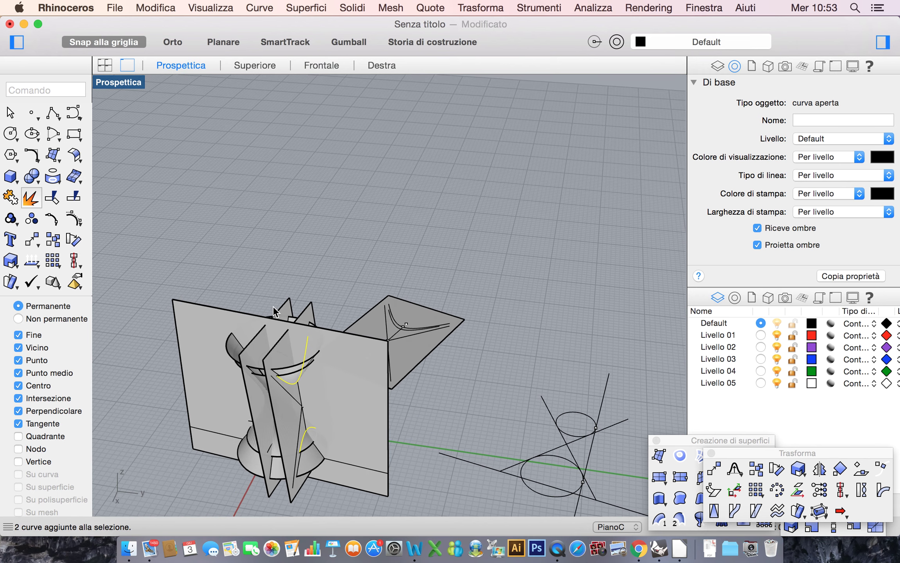
pyautogui.click(329, 202)
# Redo the Hide operation that isolates the hyperboloid, the section plane and the asymptotes, and examine the isolated objects
pyautogui.click(171, 8)
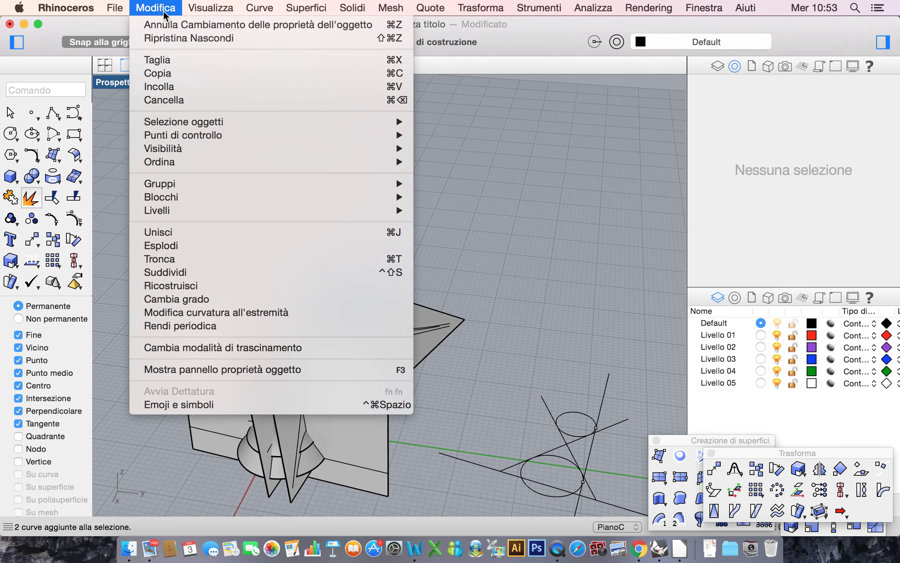
pyautogui.click(174, 39)
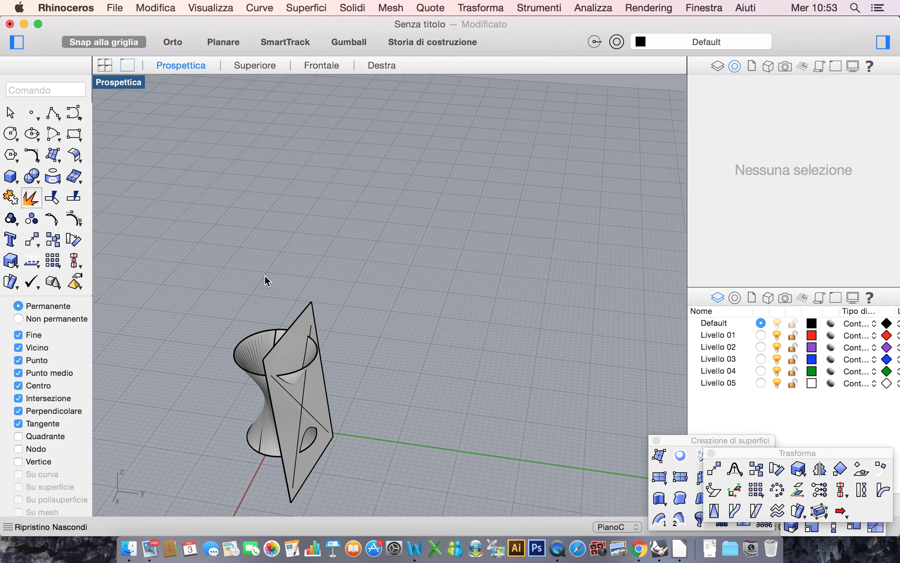
pyautogui.scroll(2, 265, 281)
pyautogui.scroll(5, 282, 367)
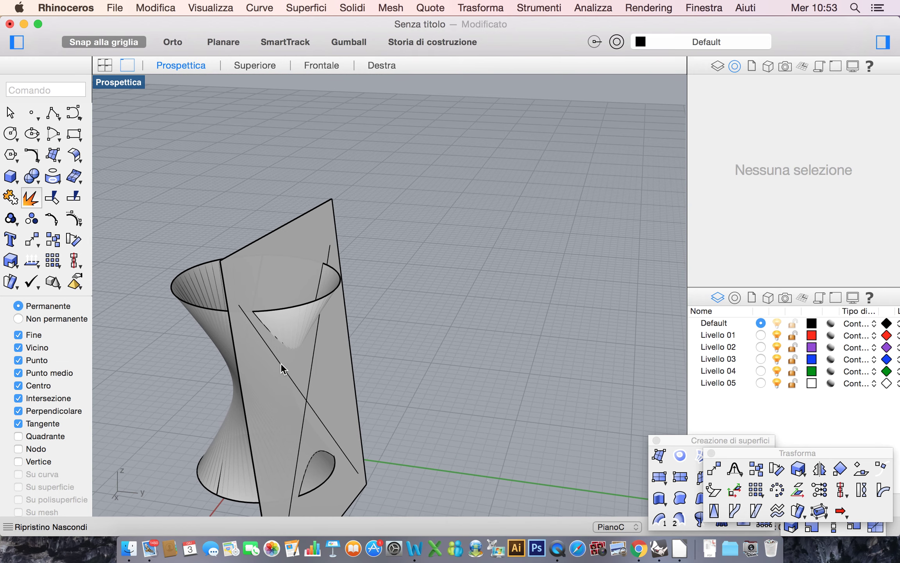
pyautogui.scroll(-4, 521, 312)
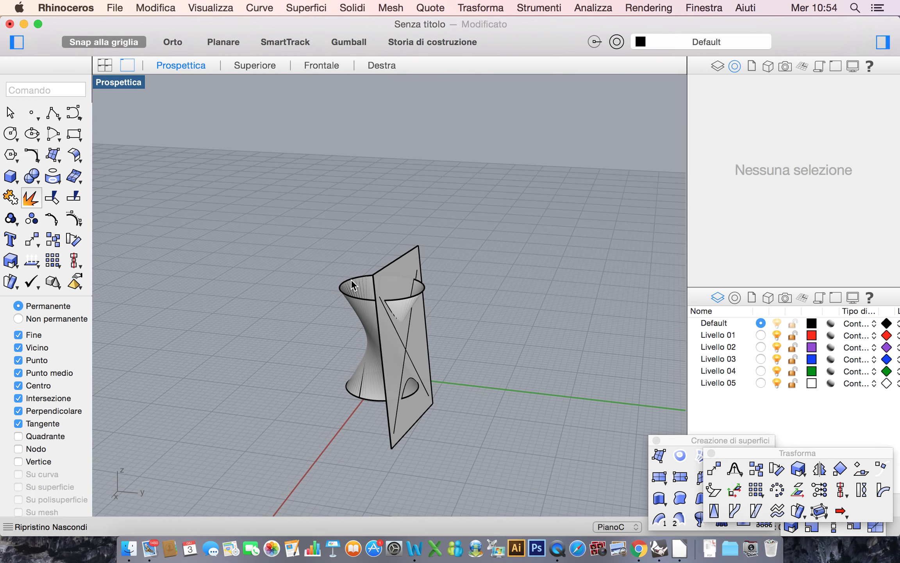
pyautogui.scroll(4, 383, 342)
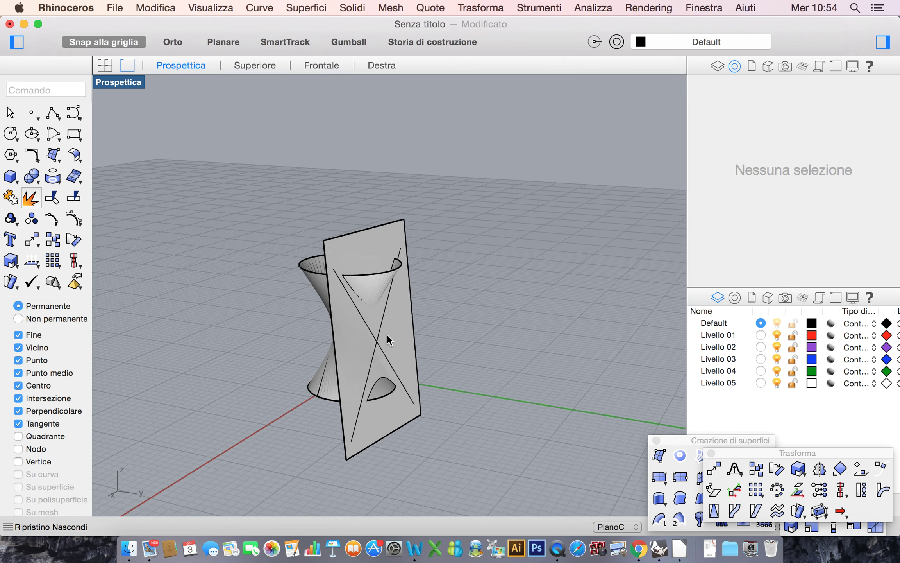
# Show all hidden objects again, including the cones, the auxiliary planes and the flattened section
pyautogui.click(156, 8)
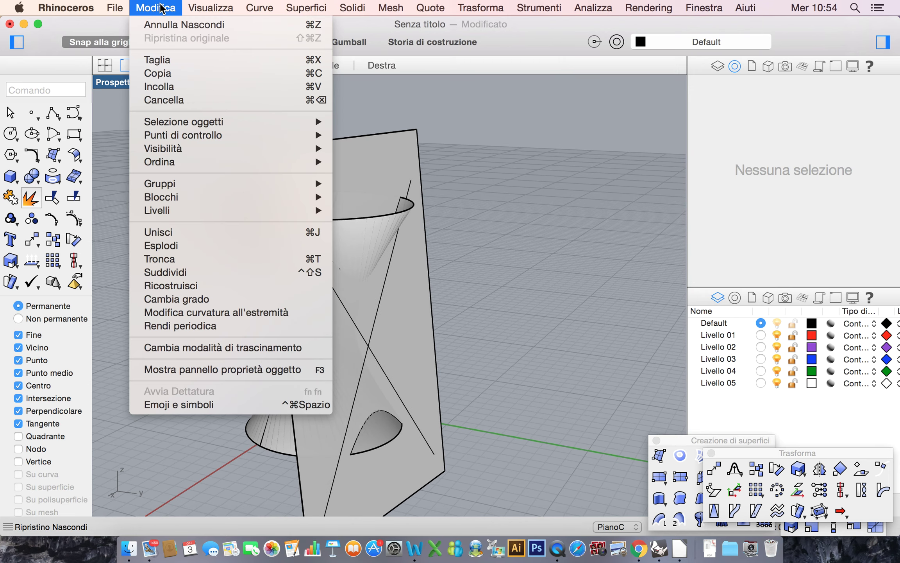
pyautogui.click(561, 195)
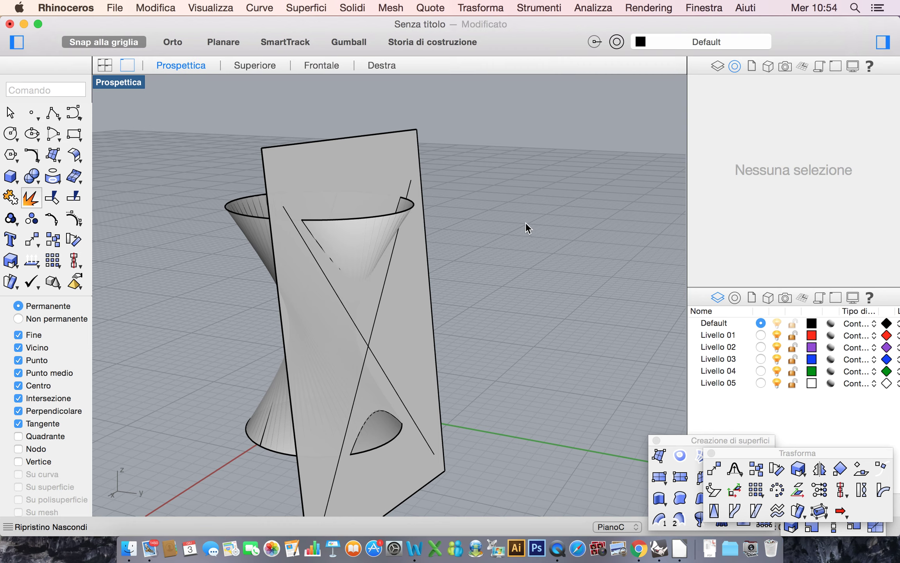
pyautogui.scroll(-5, 514, 244)
pyautogui.scroll(-5, 74, 256)
pyautogui.click(11, 238)
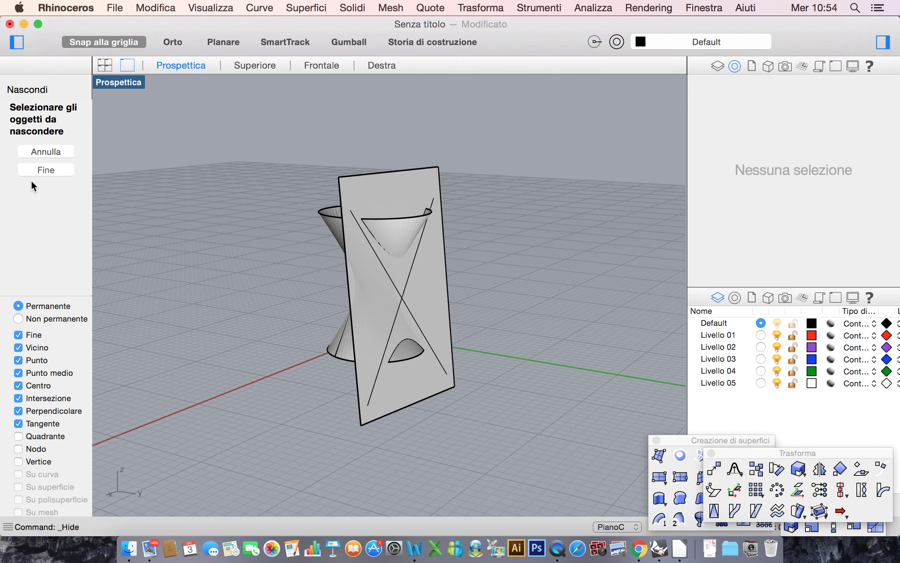
pyautogui.click(47, 152)
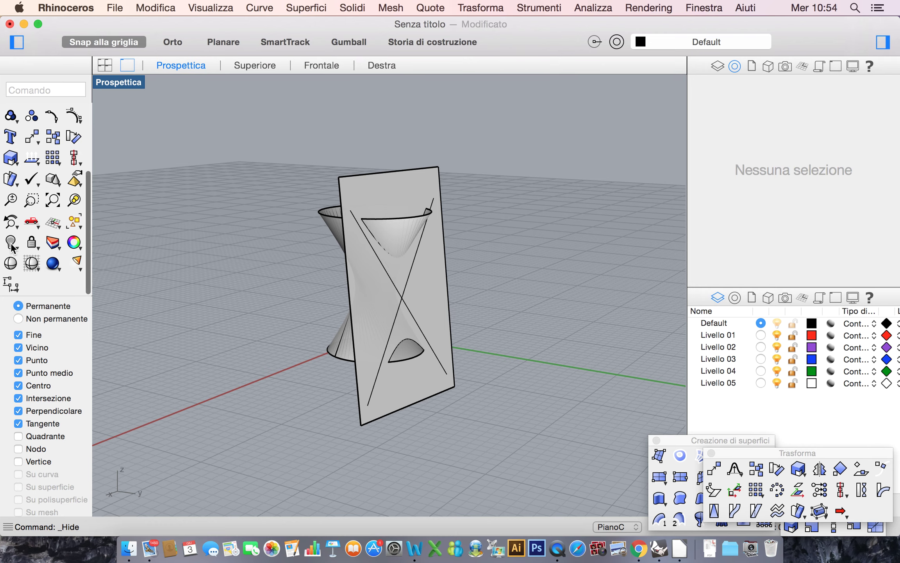
pyautogui.moveTo(12, 250); pyautogui.dragTo(48, 213)
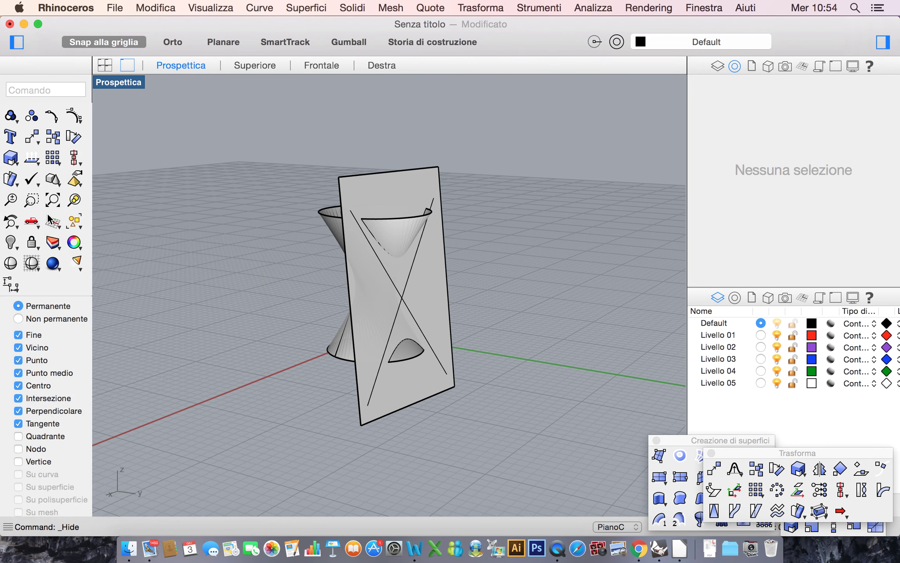
pyautogui.moveTo(331, 266); pyautogui.dragTo(380, 294, button='right')
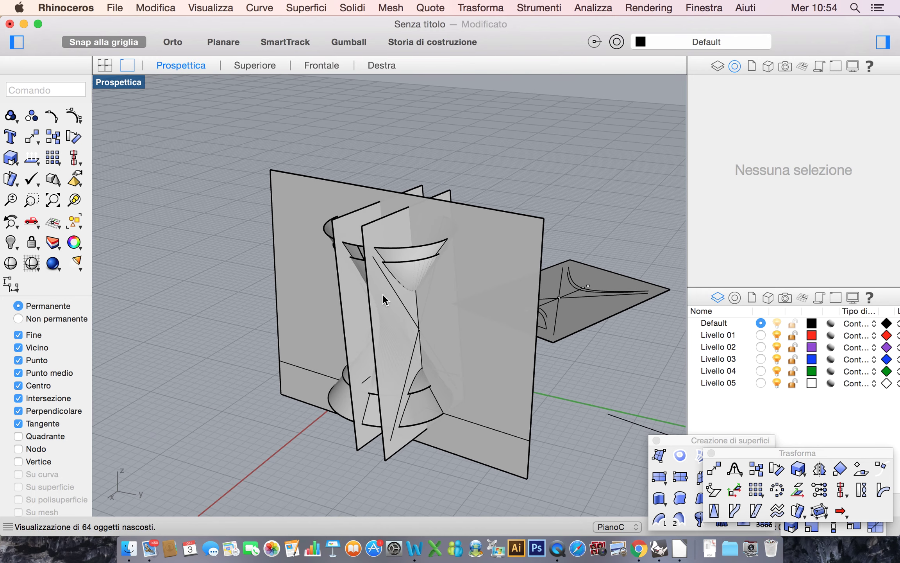
# Select the upper tangent circle within the double cone to examine it, then clear the selection
pyautogui.scroll(2, 380, 293)
pyautogui.scroll(10, 392, 295)
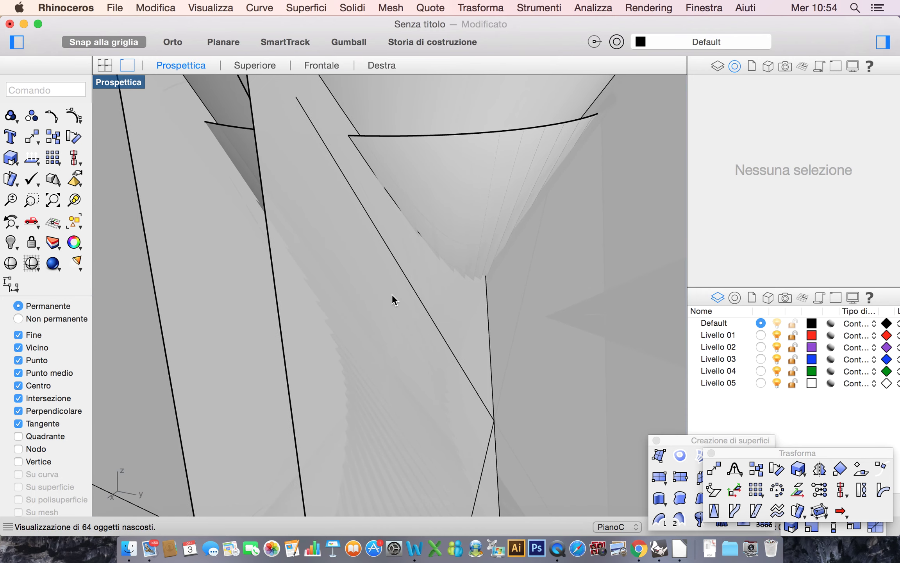
pyautogui.click(396, 295)
pyautogui.scroll(-10, 457, 248)
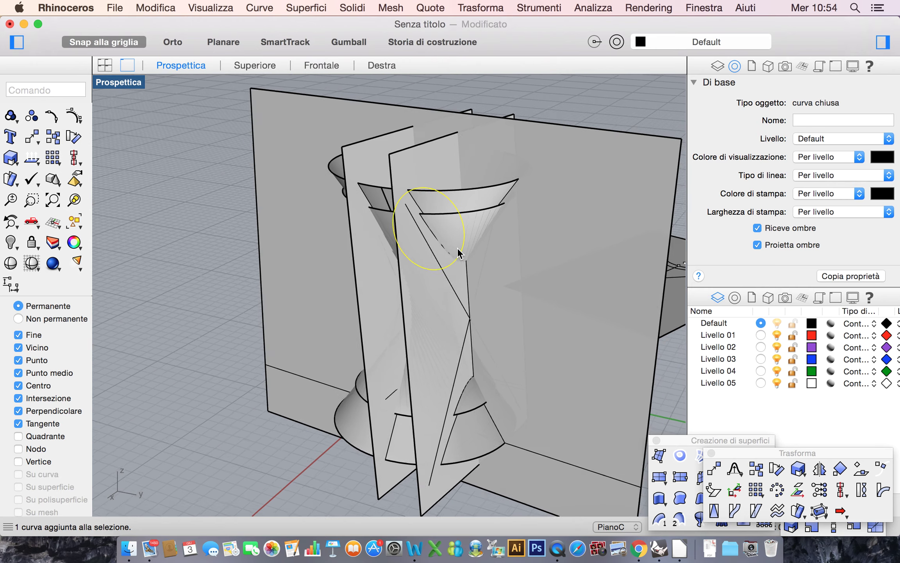
pyautogui.click(224, 273)
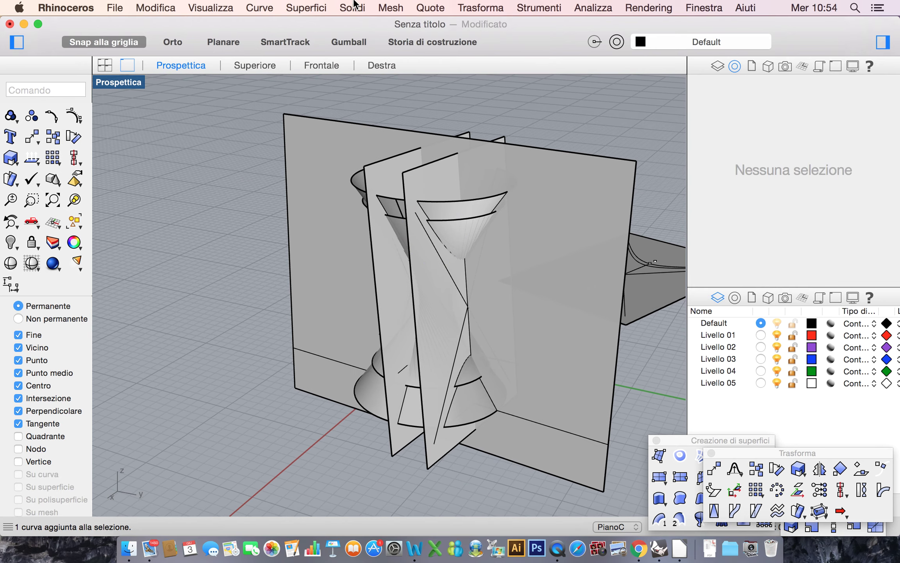